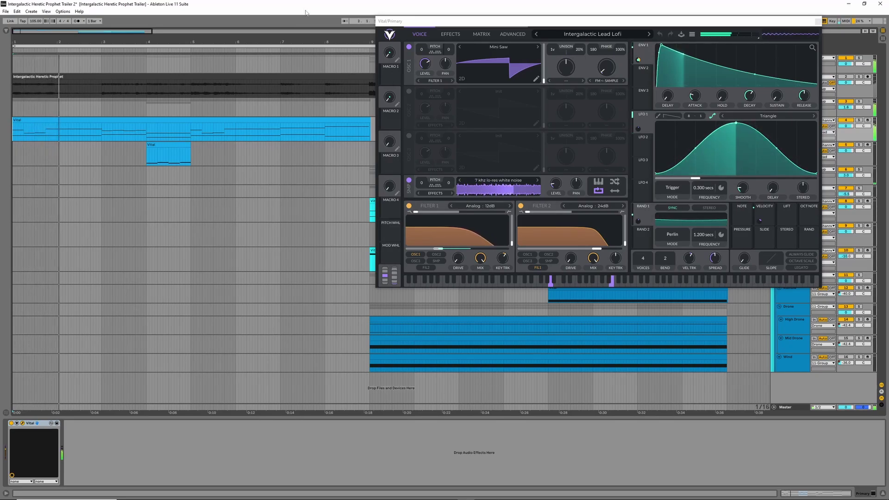
Step: Check the lofi lead's effects chain down to the Equalizer, then return to the VOICE page
left_click(450, 37)
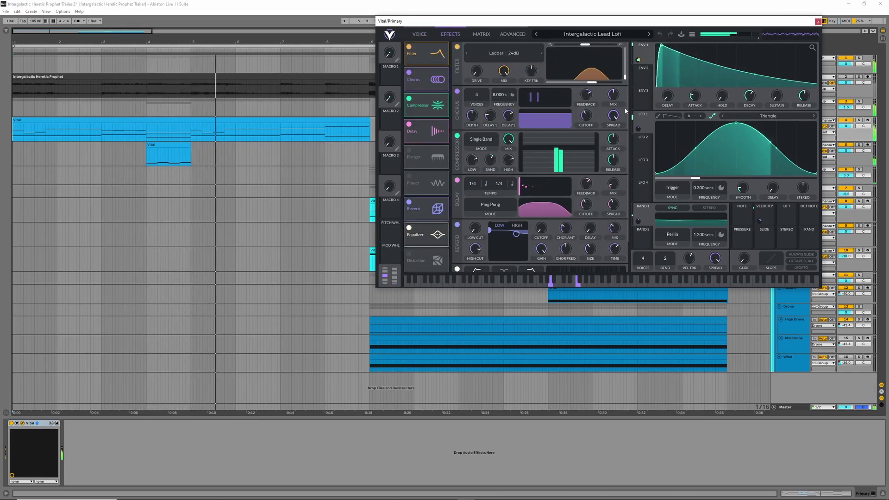
scroll(625, 110, "down", 2)
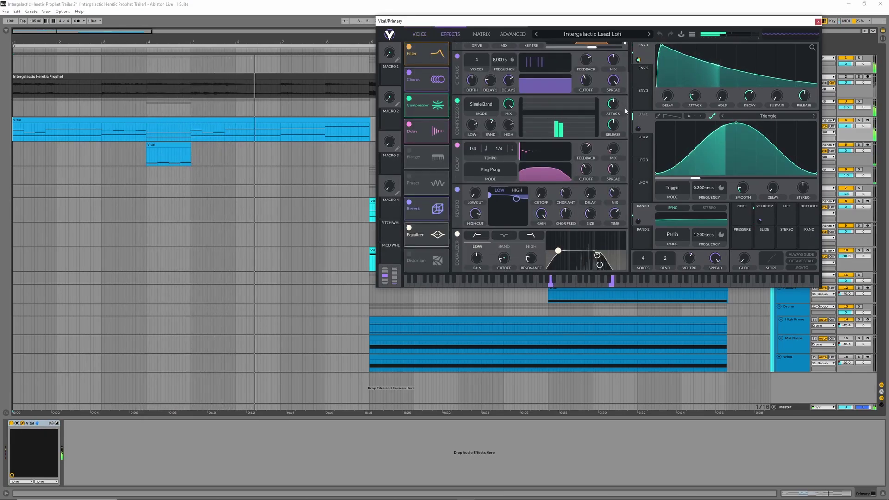
left_click(419, 34)
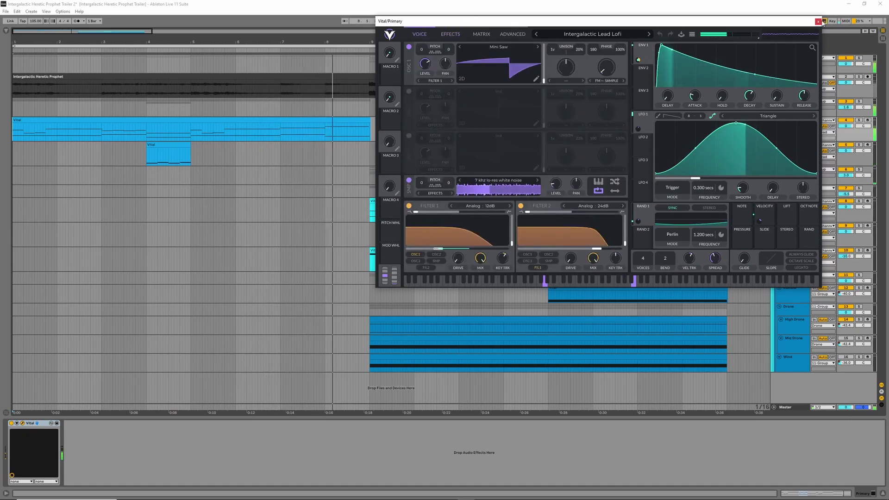
Step: Close the lofi lead plugin and inspect the Primary track's Intergalactic Lead voice and effects pages
key("ctrl+alt+p")
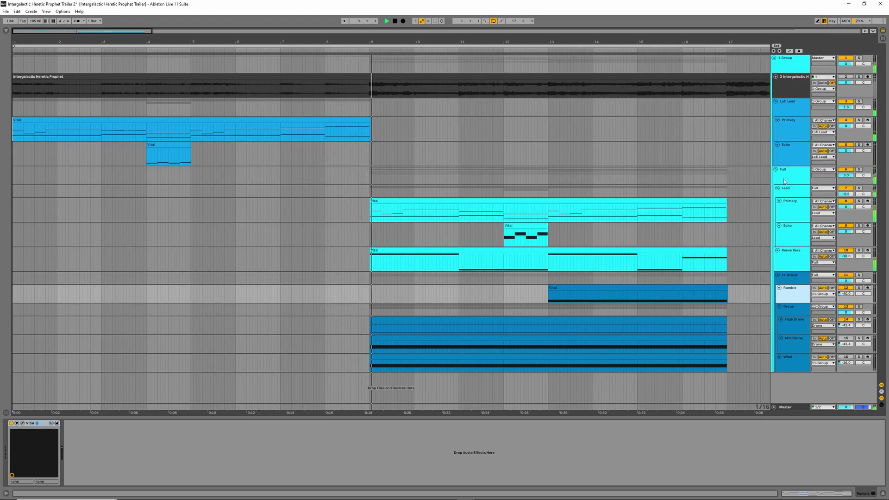
left_click(790, 200)
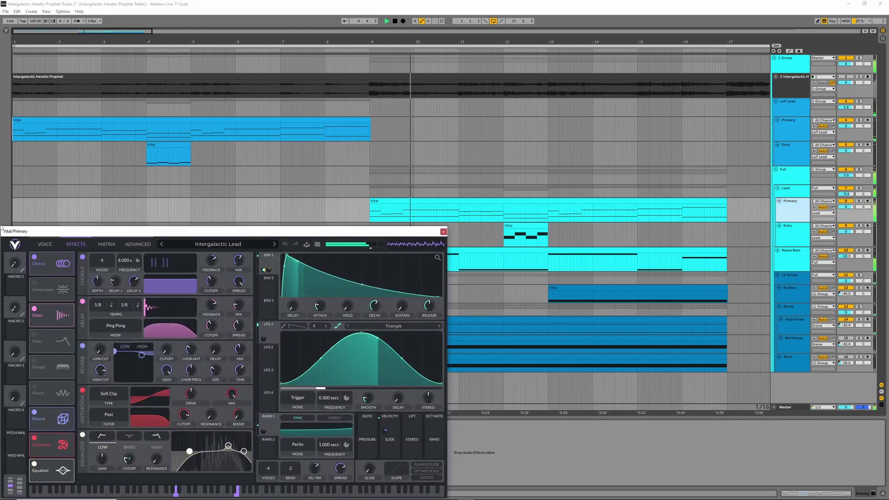
left_click(51, 243)
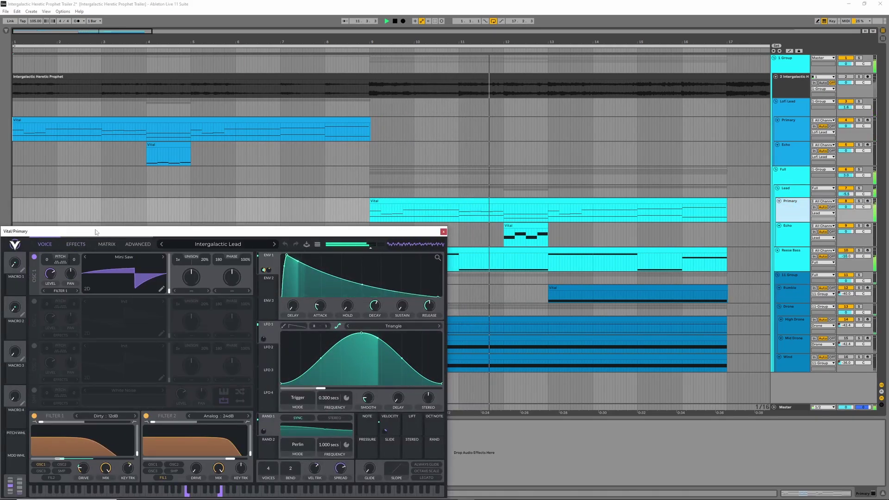
left_click(74, 245)
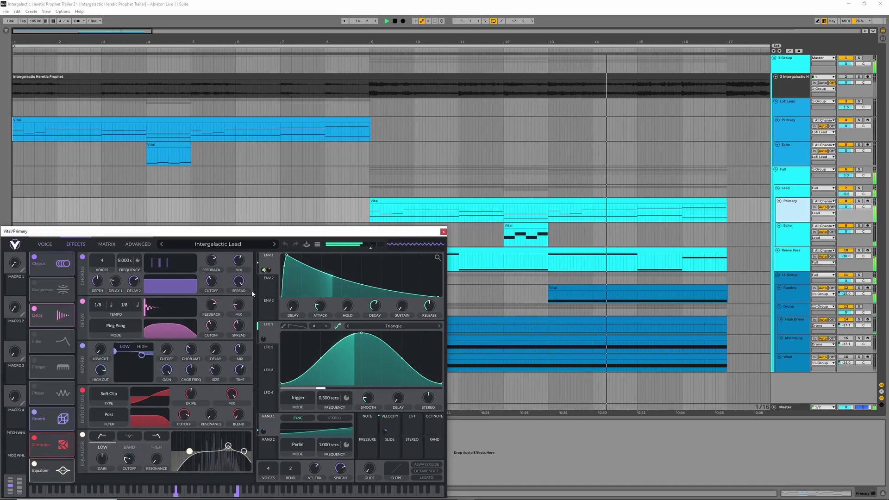
left_click(44, 246)
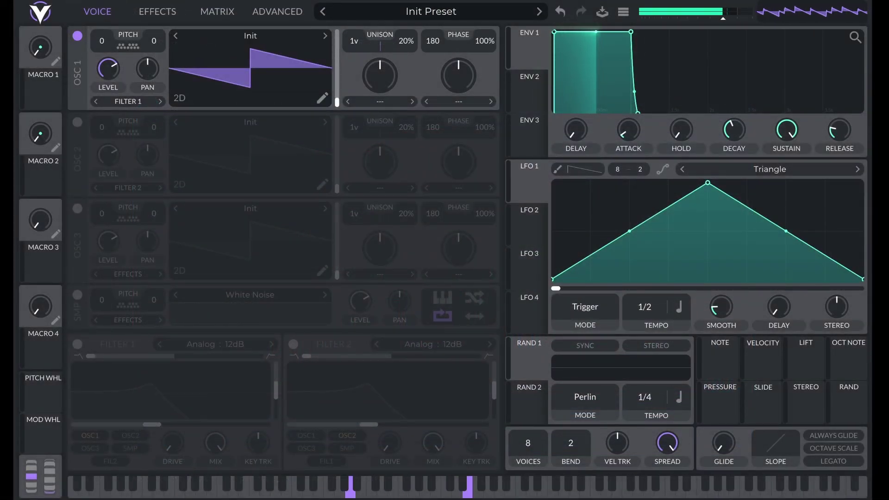
Step: Shape envelope 1 with attack 0.12, sustain 0, decay 3 and a longer release
right_click(619, 131)
left_click(629, 149)
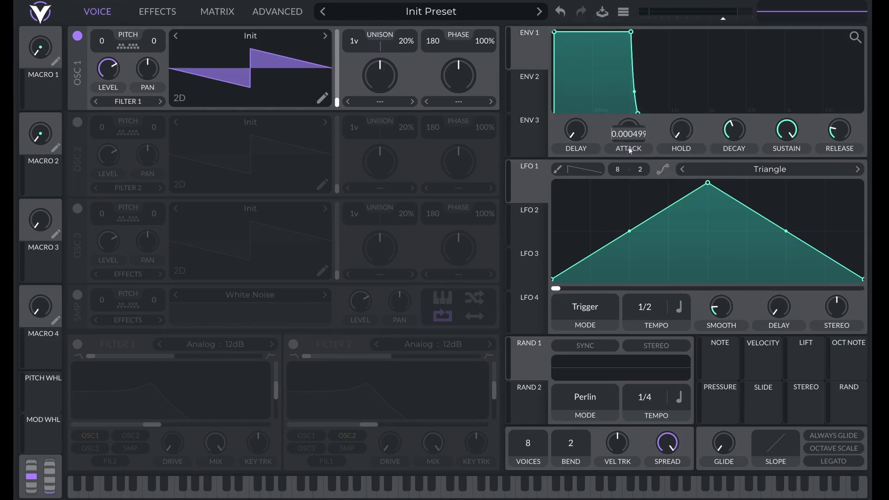
type(".12")
key("Return")
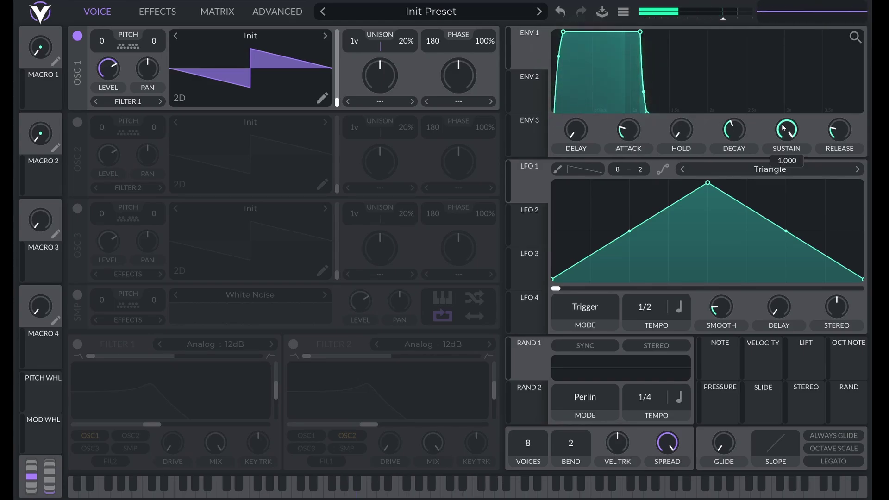
left_click_drag(786, 131, 773, 301)
right_click(734, 131)
left_click(741, 149)
type("3.8")
key("Return")
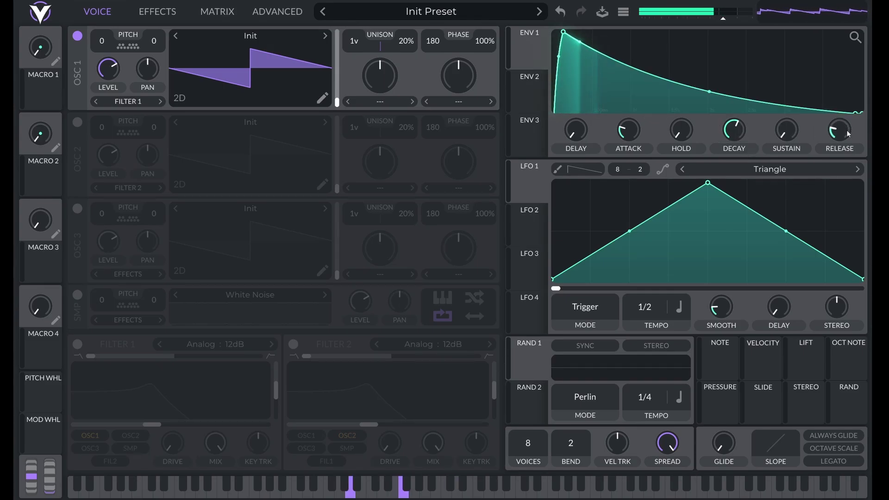
right_click(837, 131)
left_click(829, 152)
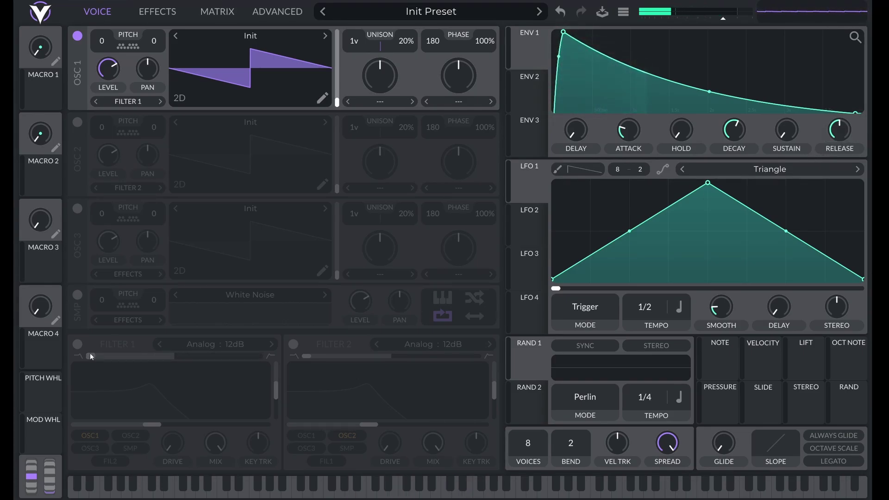
Step: Turn on Filter 1 as a Dirty low-pass with zero resonance and blend -1
left_click(77, 344)
left_click(222, 345)
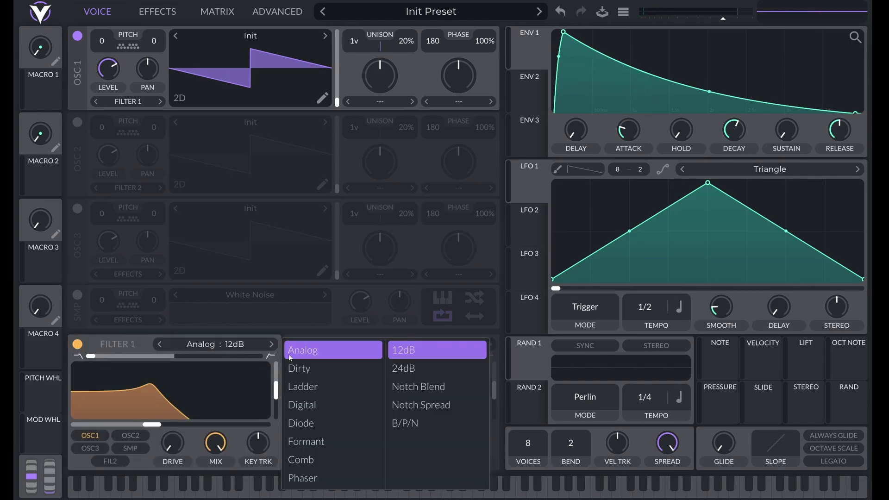
left_click(313, 367)
left_click_drag(274, 389, 275, 443)
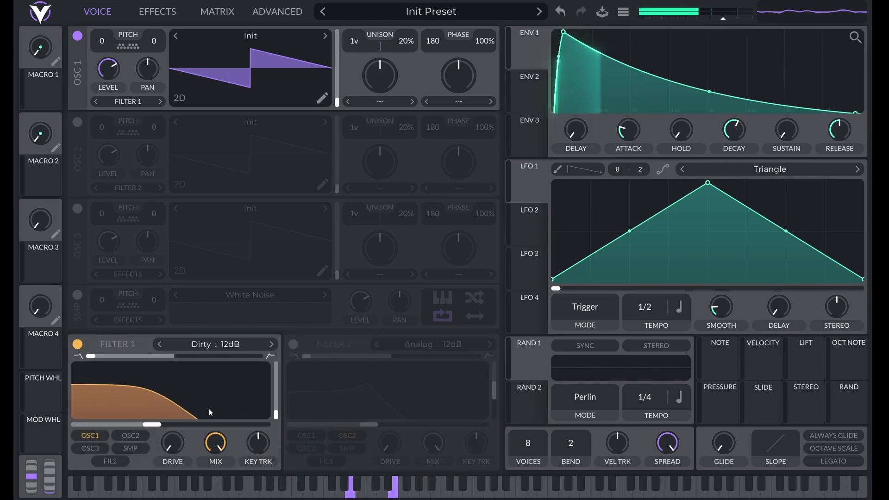
right_click(149, 427)
left_click(164, 447)
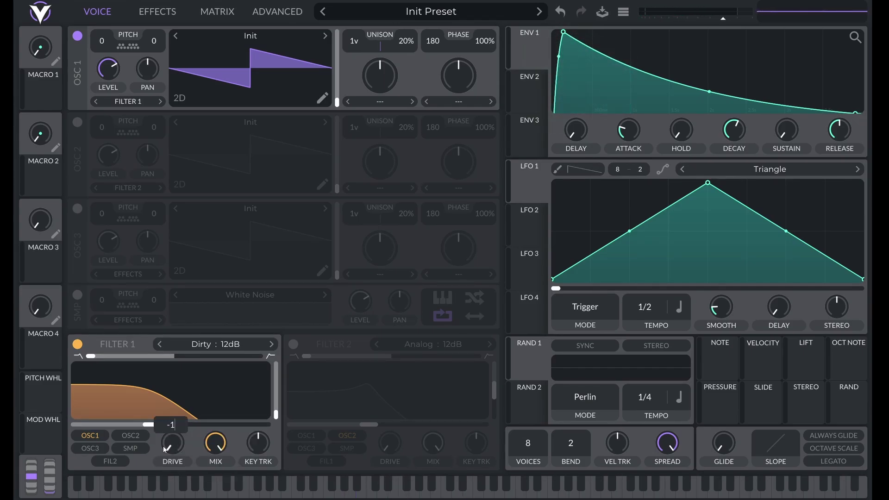
type("-1")
key("Return")
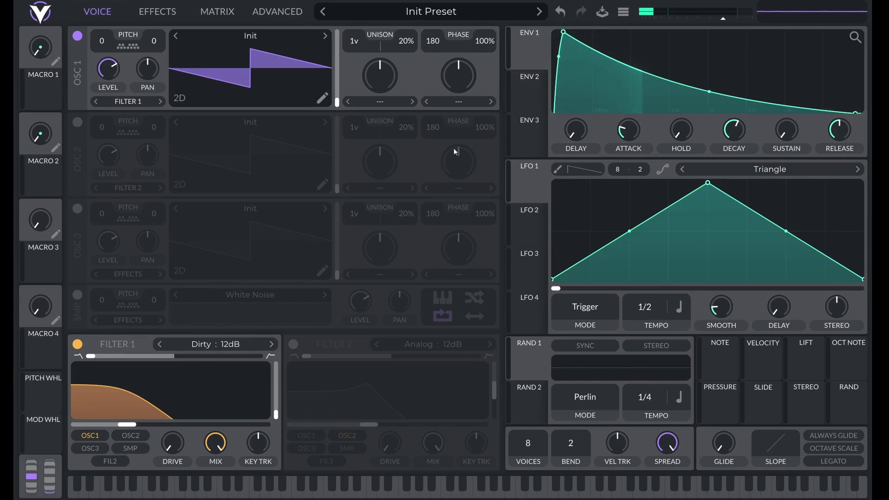
Step: Modulate Filter 1 cutoff with envelope 1 at amount 92 and adjust key tracking
left_click_drag(518, 61, 171, 410)
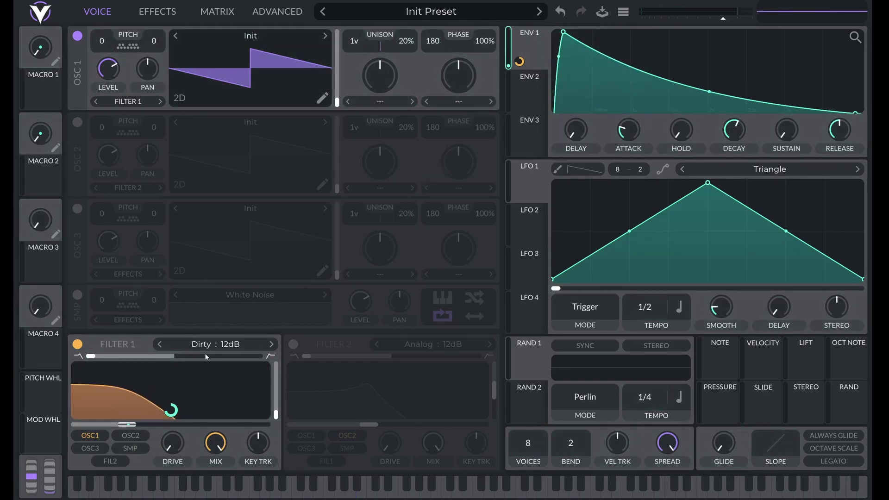
right_click(519, 62)
left_click(539, 148)
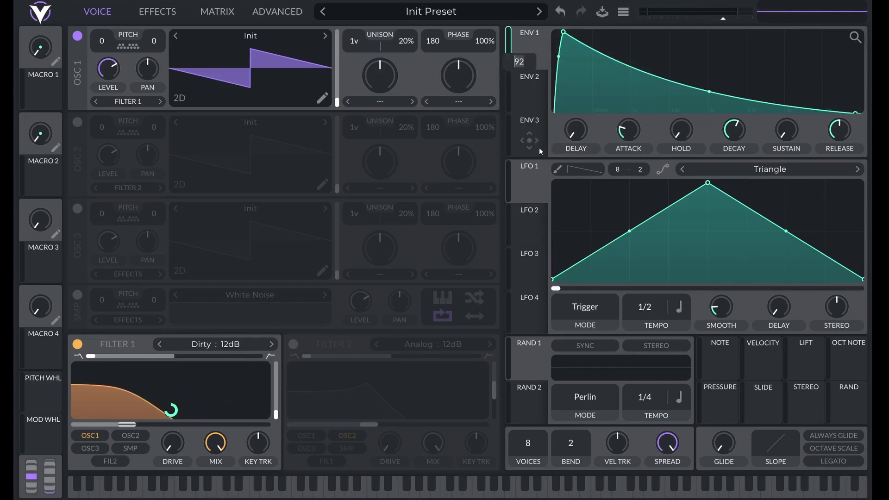
key("Return")
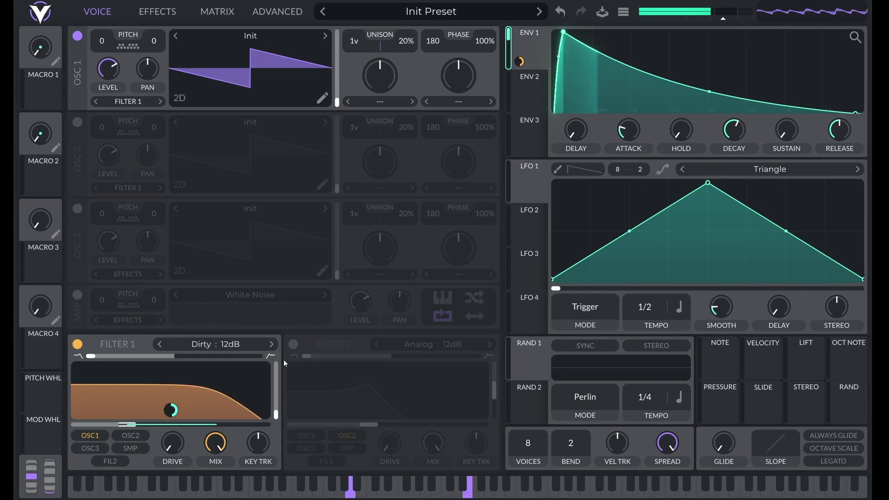
right_click(259, 442)
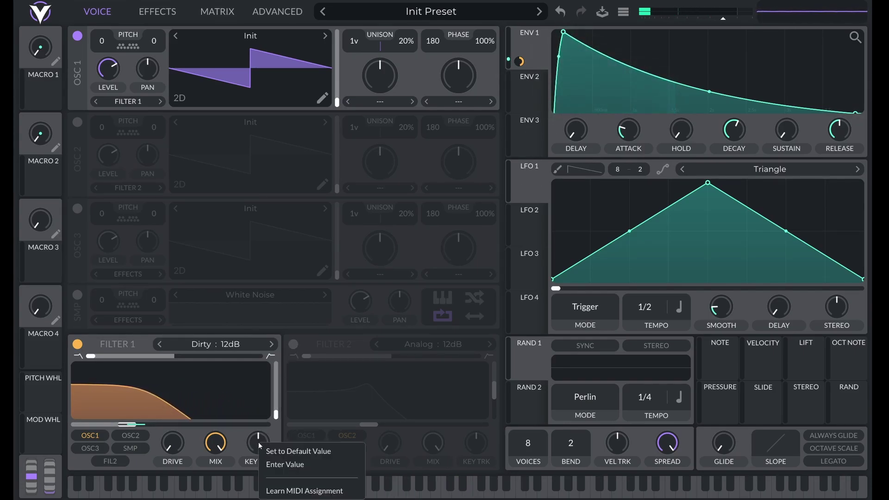
left_click(268, 463)
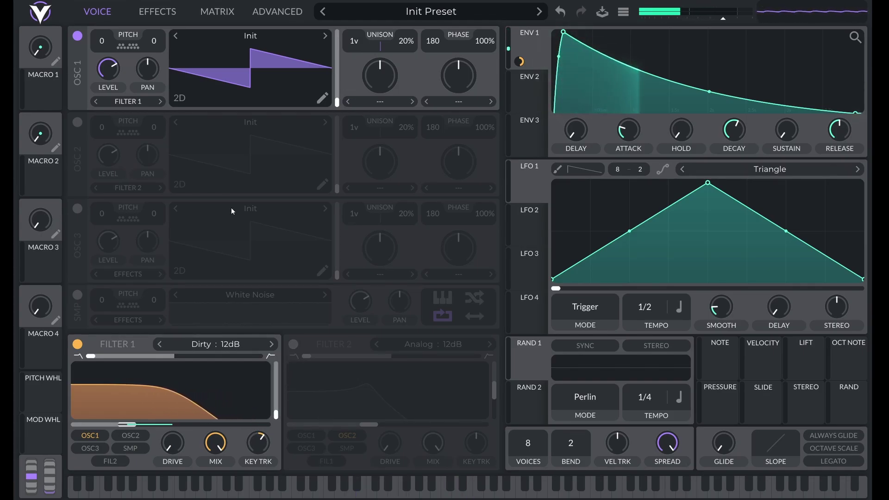
left_click(277, 11)
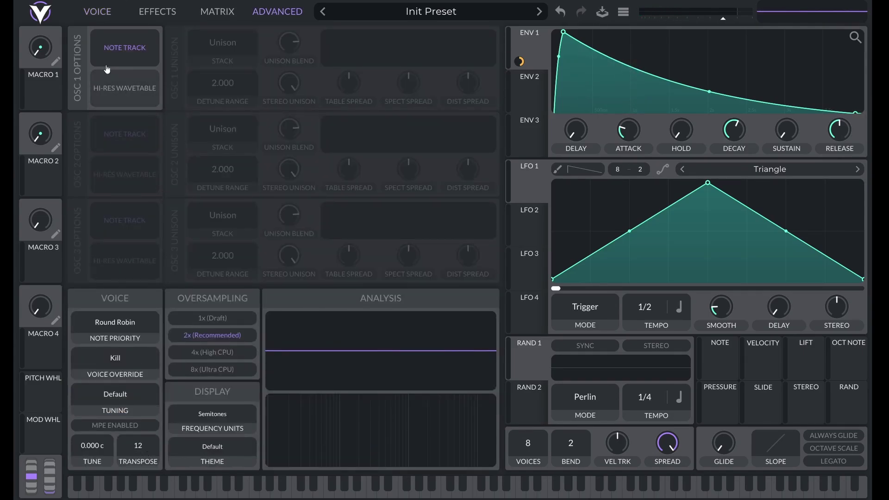
left_click(99, 18)
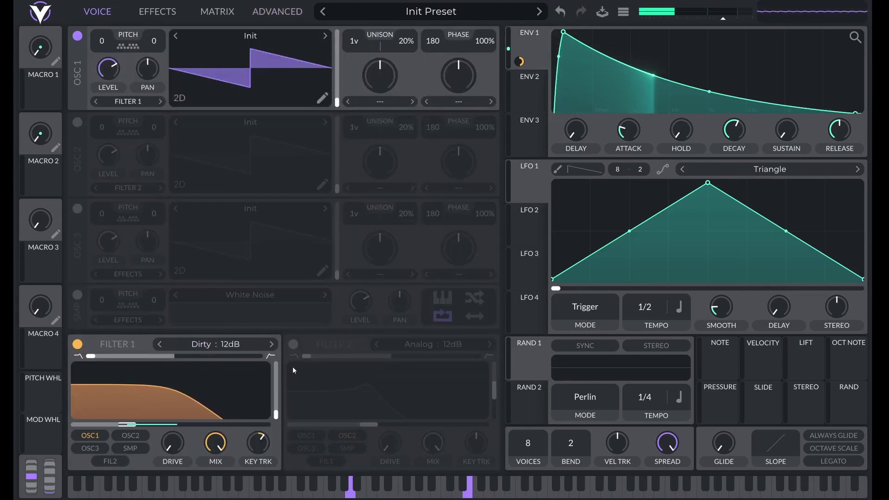
Step: Turn on Filter 2 as Analog 24dB, cutoff 5500, and stop oscillator 2 feeding it
left_click(294, 344)
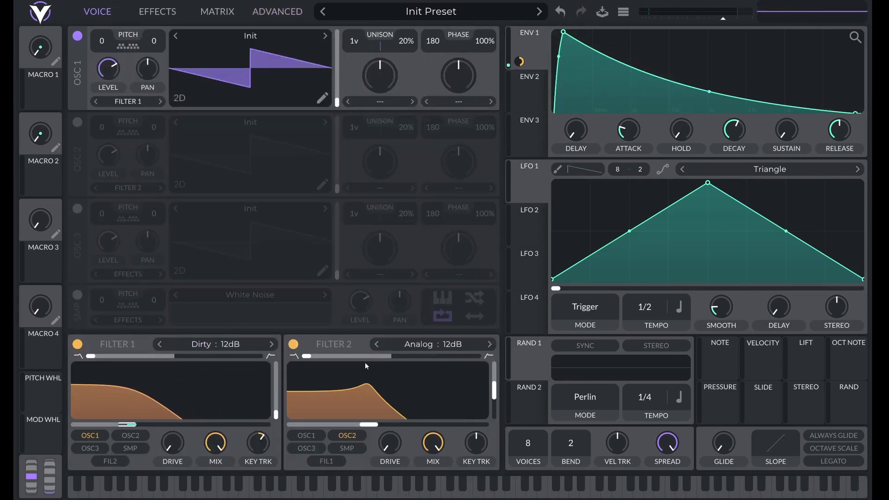
left_click(415, 344)
left_click(618, 367)
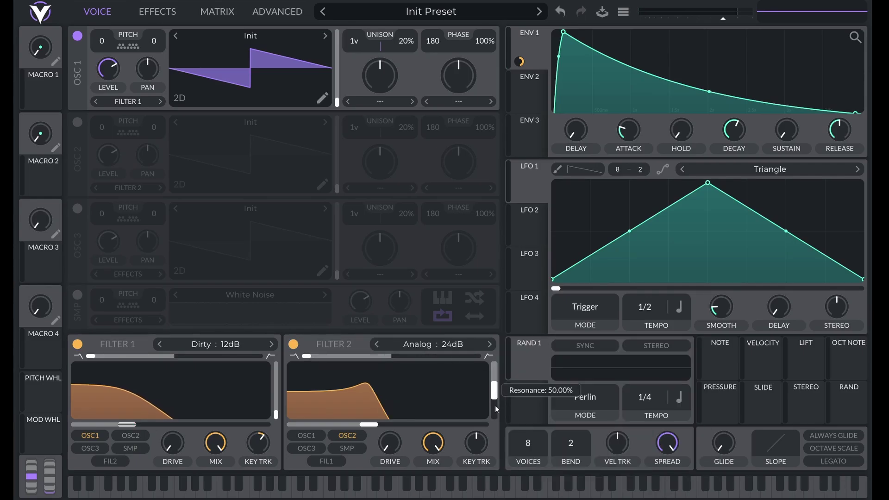
left_click_drag(367, 429, 444, 427)
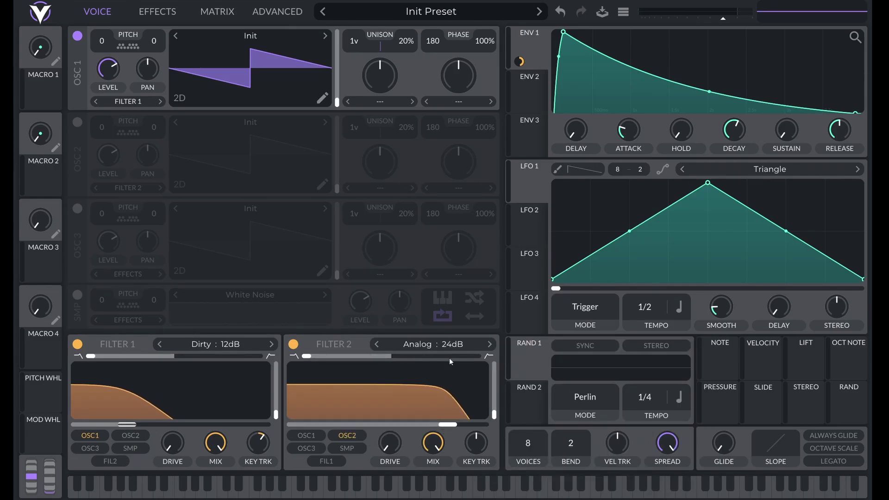
right_click(444, 430)
left_click(458, 449)
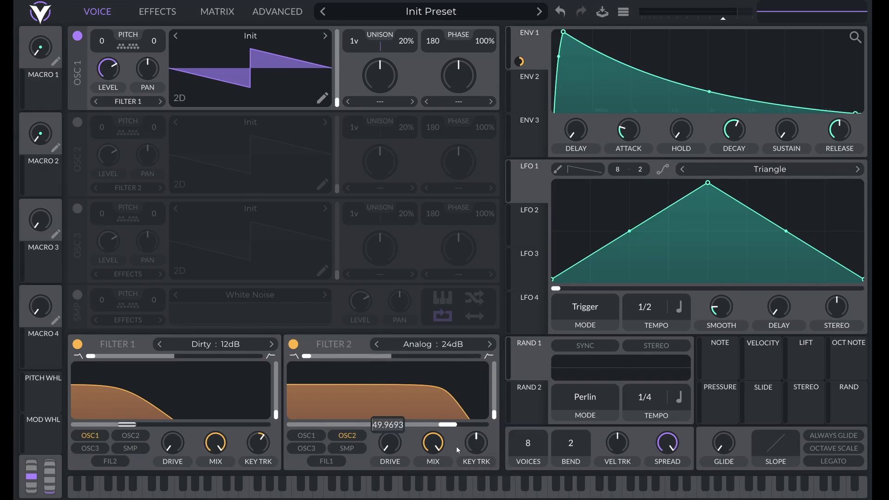
type("5500")
key("Return")
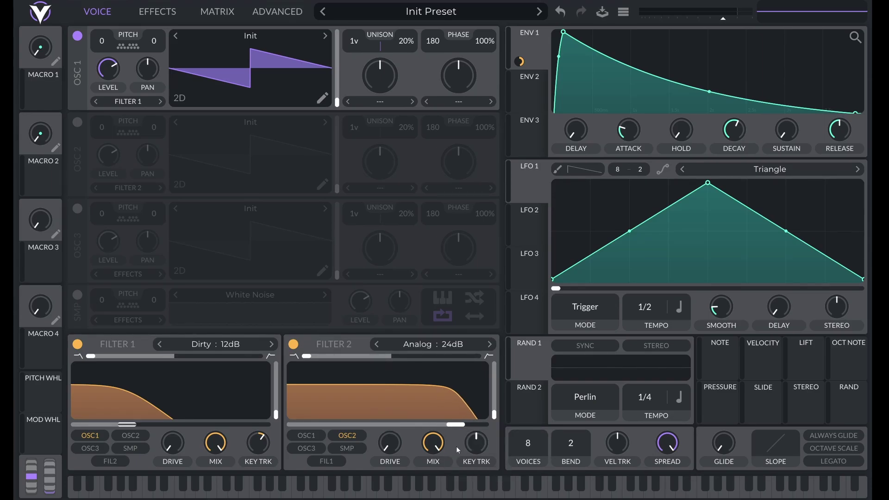
left_click(354, 436)
Step: Smooth LFO 1's shape, route it to oscillator 1, and run it in seconds at 0.300 secs
left_click(663, 169)
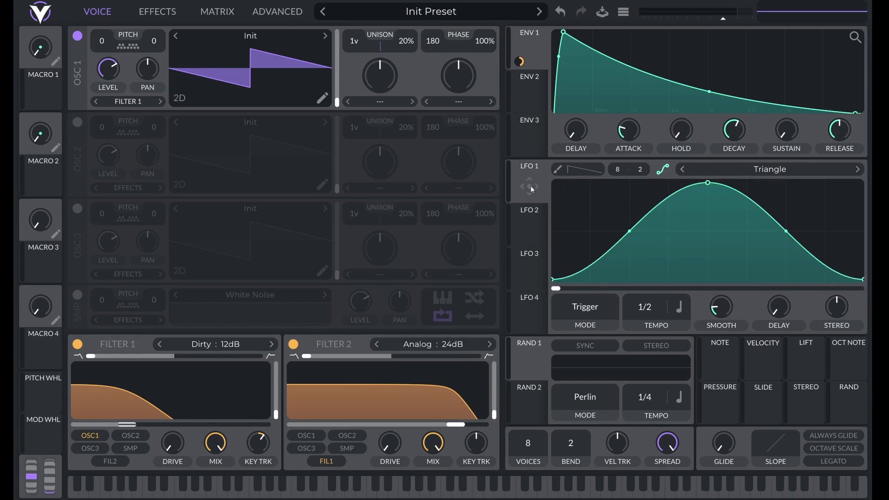
left_click_drag(532, 190, 154, 41)
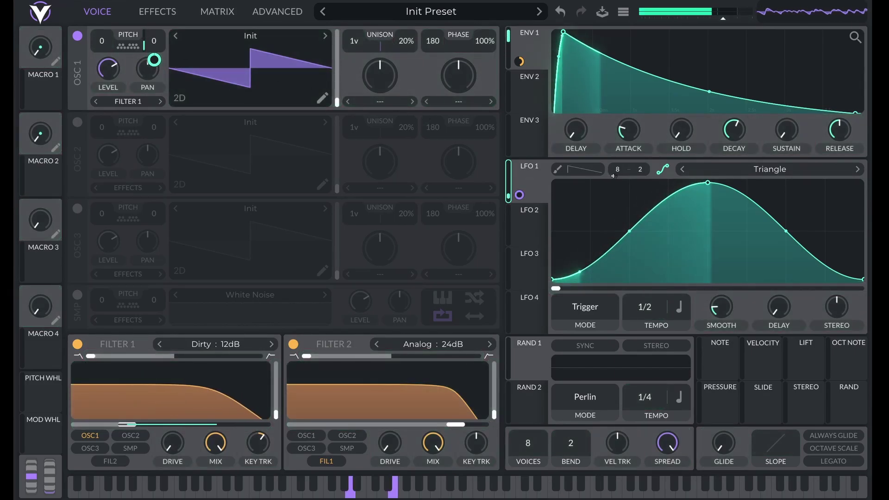
left_click(679, 308)
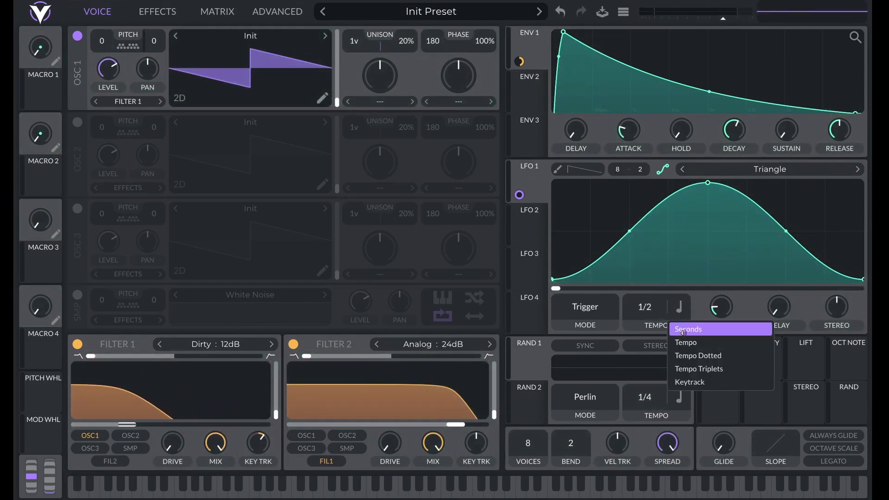
left_click(687, 329)
right_click(638, 307)
left_click(650, 330)
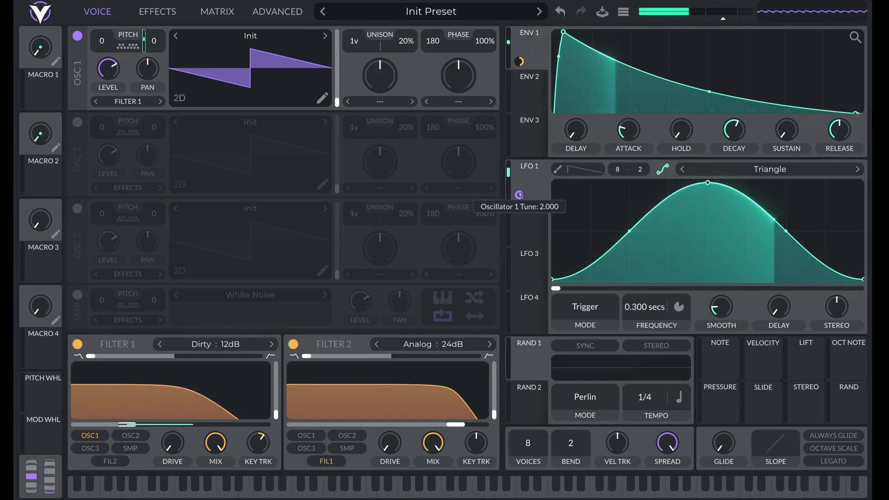
Step: Set LFO 1's modulation amount on oscillator 1 to 0.13 and its phase to 0.2
right_click(520, 194)
left_click(547, 282)
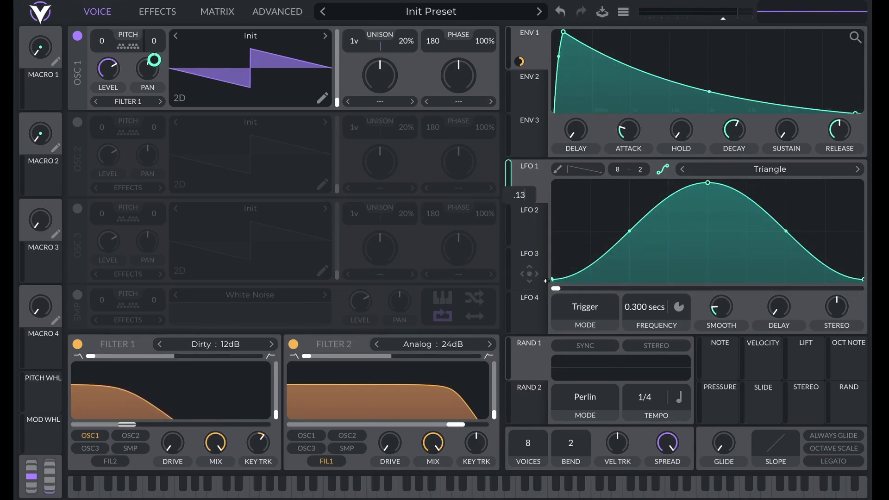
type(".13")
key("Return")
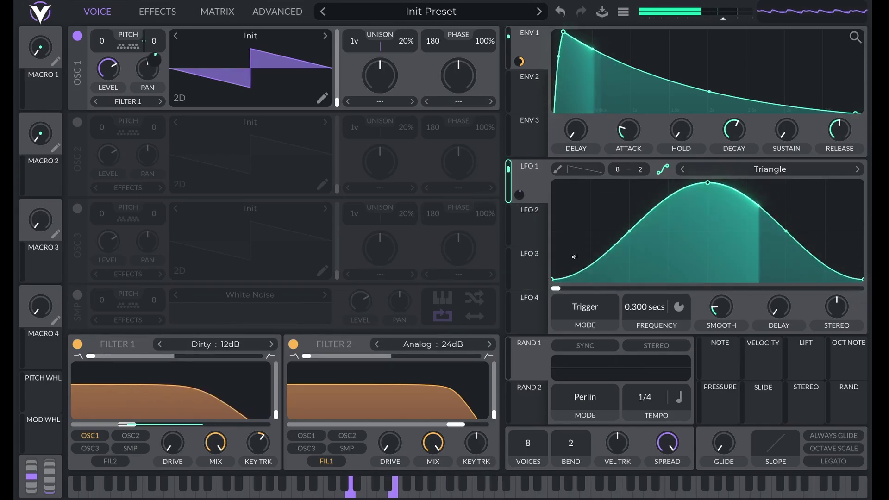
right_click(576, 288)
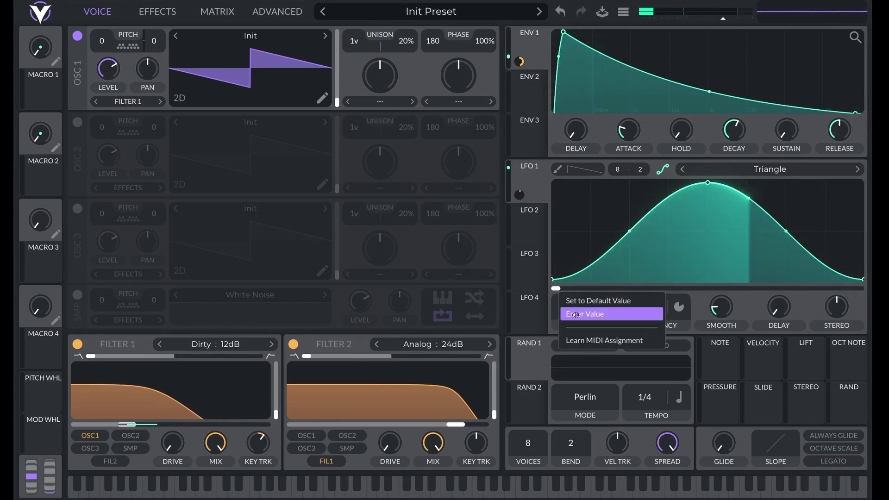
left_click(671, 312)
type(".2")
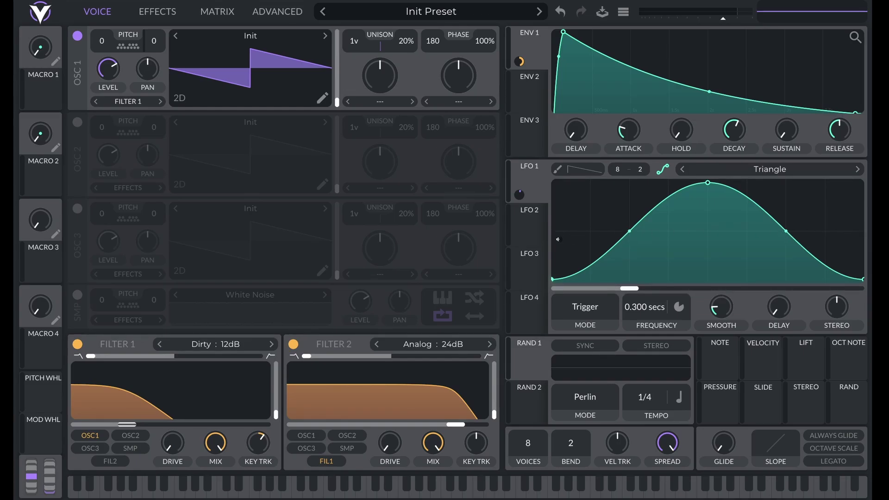
mouse_move(540, 216)
mouse_move(534, 325)
Step: Route Rand 1 to oscillator 1's pitch with sync on and a small modulation amount
left_click_drag(488, 355, 153, 43)
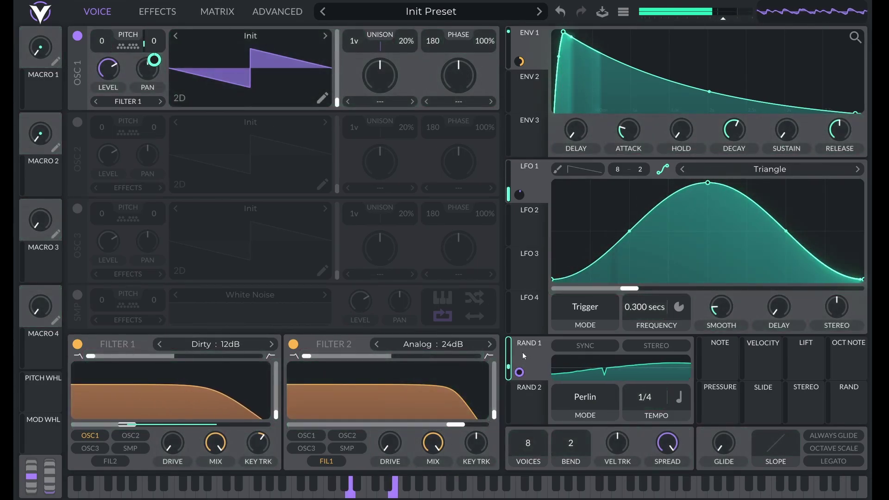
left_click(586, 346)
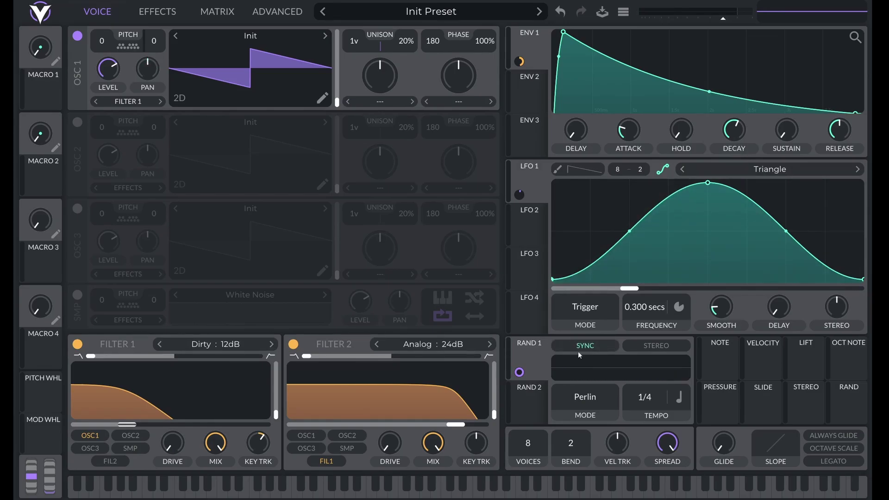
right_click(520, 373)
left_click(542, 459)
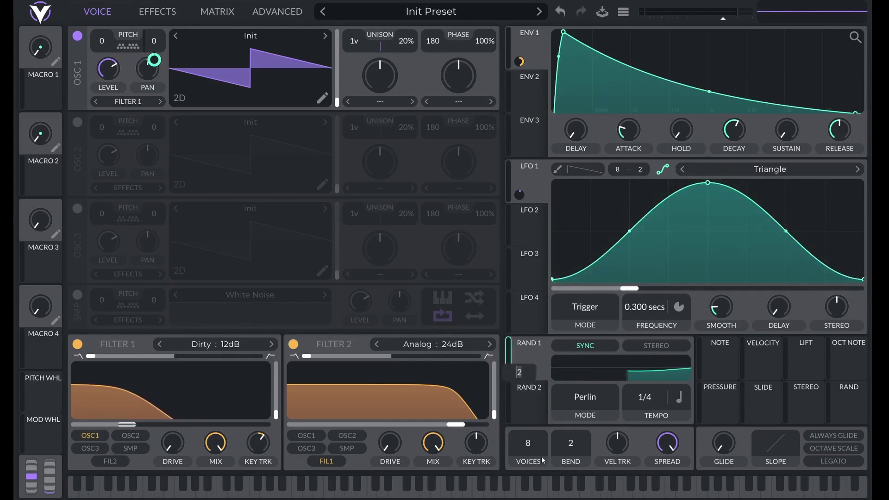
key("Return")
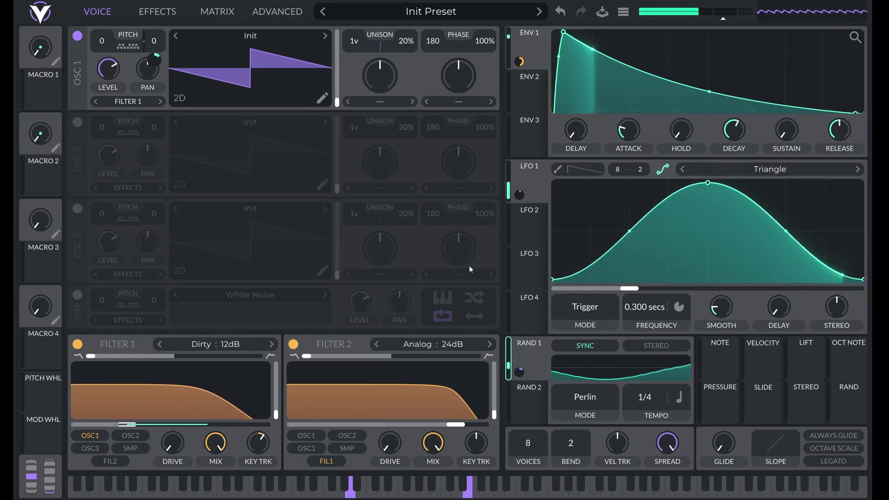
Step: Run Rand 1 in seconds at a 1-second rate
left_click(677, 400)
left_click(688, 420)
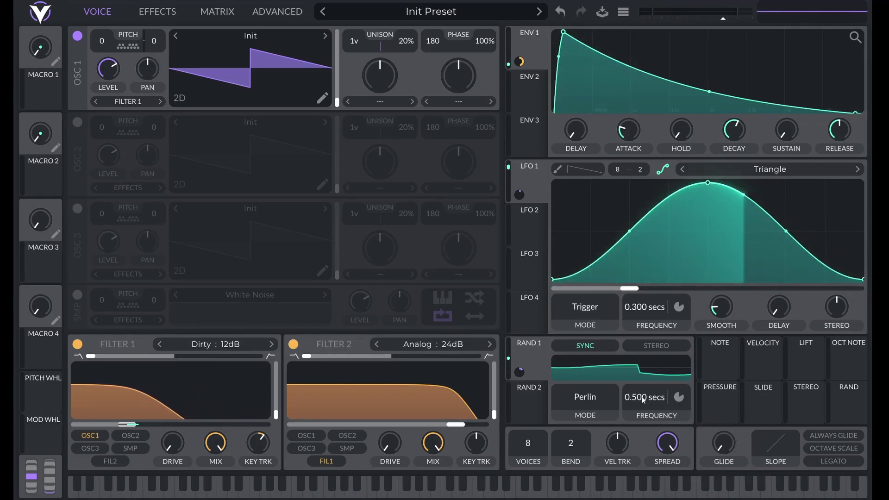
right_click(648, 398)
left_click(654, 416)
type("1")
key("Return")
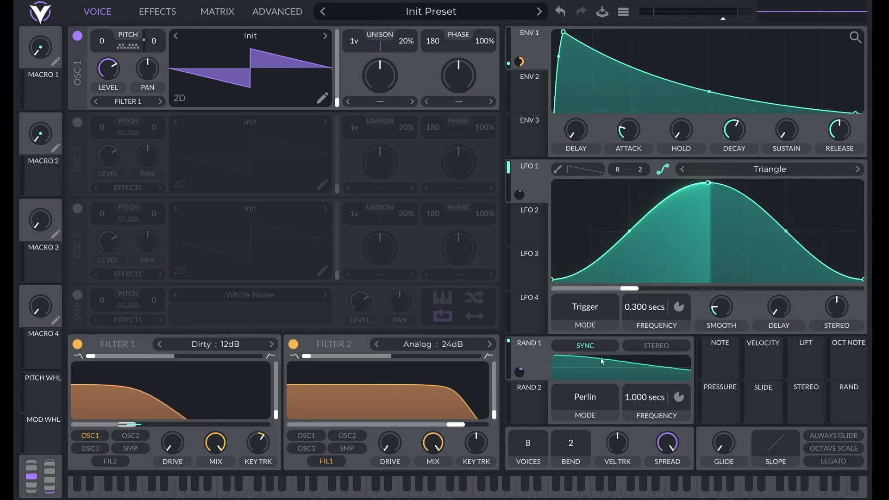
Step: In the Matrix, add points to Rand 1's remap curve, dip its start, raise its end, and smooth it
left_click(160, 12)
left_click(226, 14)
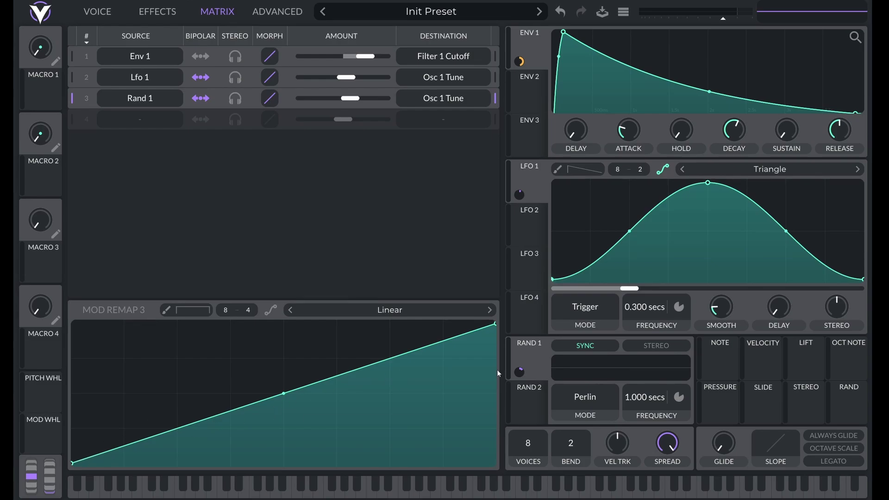
mouse_move(523, 376)
double_click(391, 358)
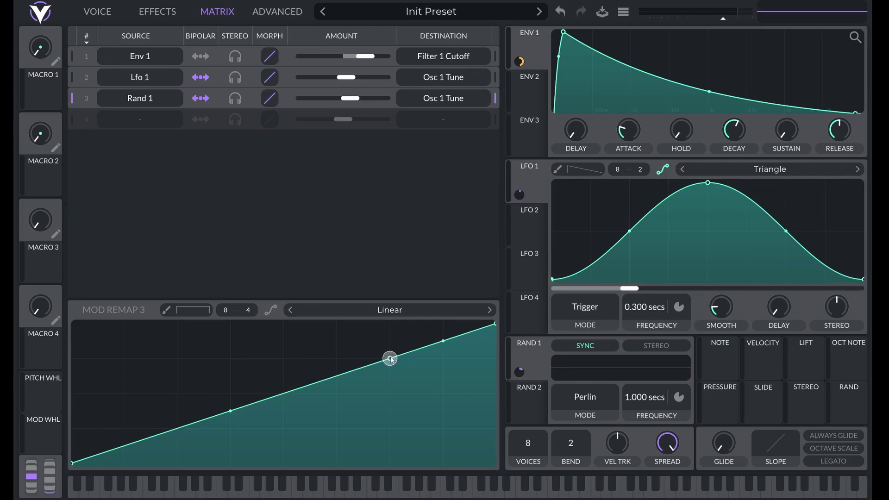
double_click(174, 430)
double_click(430, 342)
left_click_drag(429, 342, 495, 357)
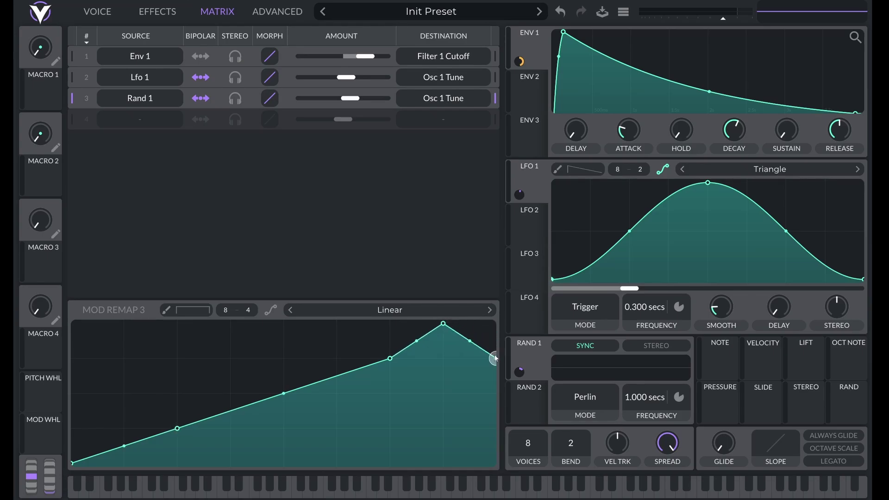
double_click(125, 446)
left_click_drag(124, 445, 72, 429)
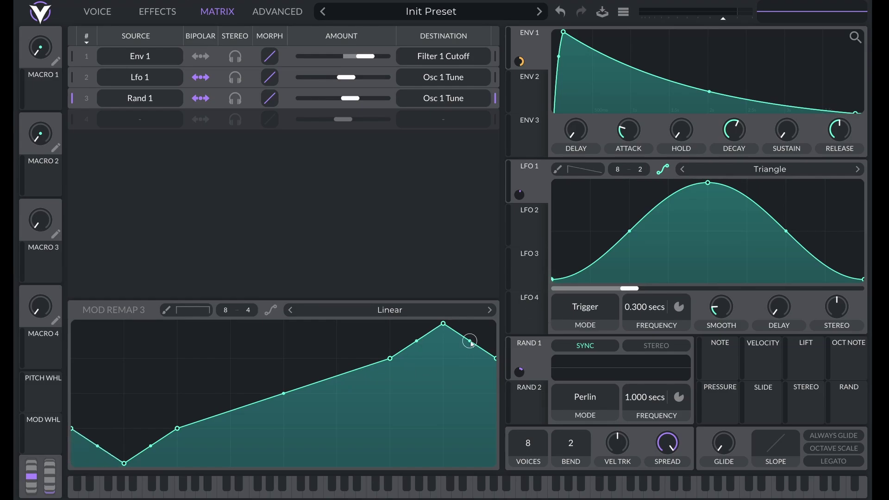
left_click(273, 310)
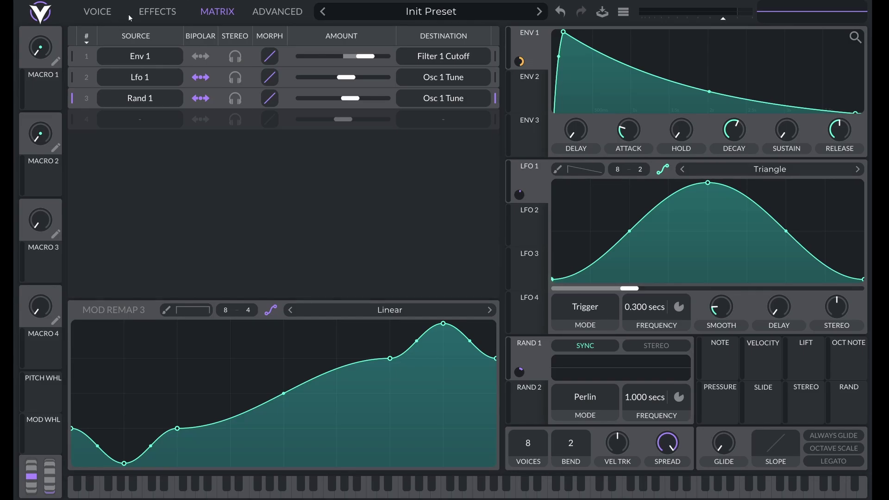
Step: Enable Chorus with 4 voices, an 8-second rate and 60% mix, and enable Delay
left_click(147, 14)
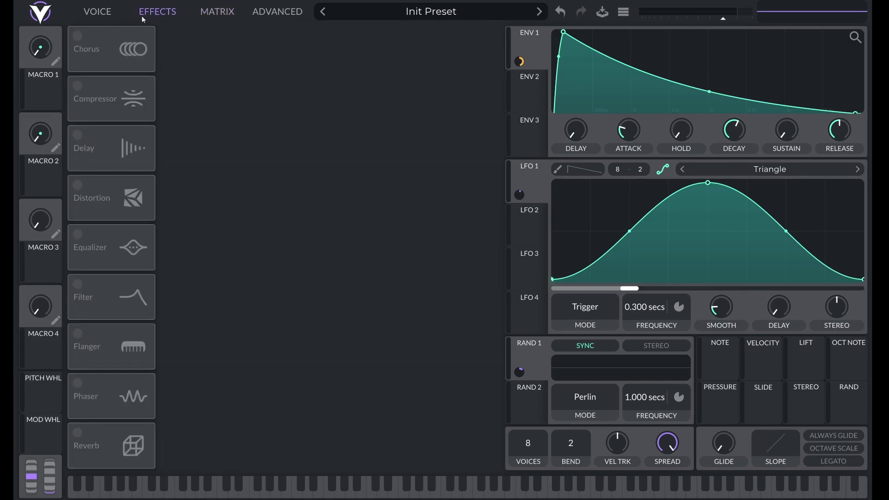
left_click(78, 36)
left_click_drag(192, 36, 226, 244)
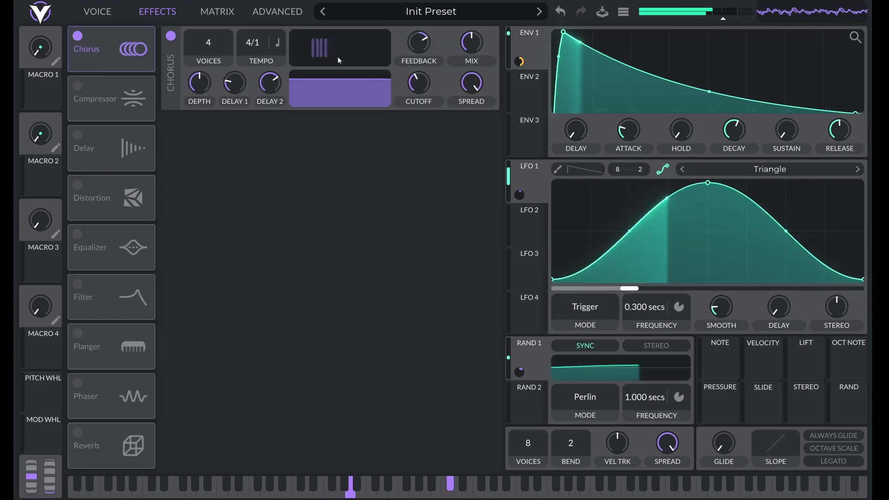
left_click(277, 44)
left_click(285, 61)
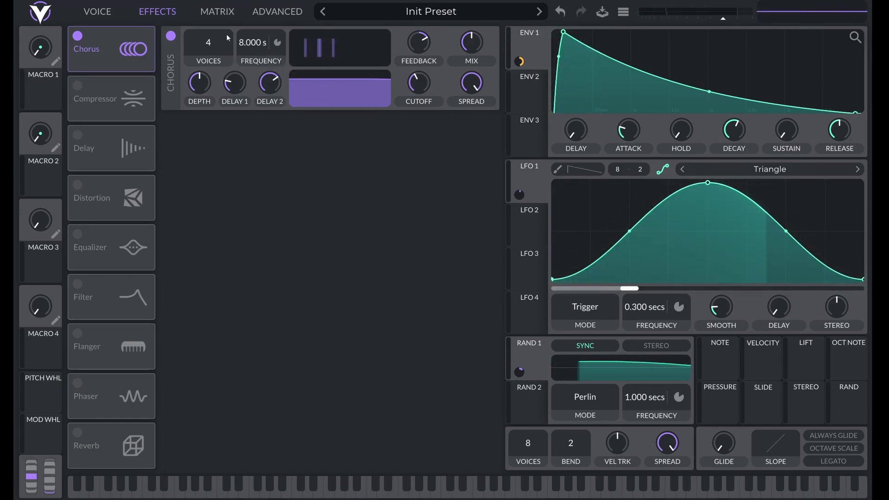
right_click(475, 48)
left_click(480, 63)
type("60")
key("Return")
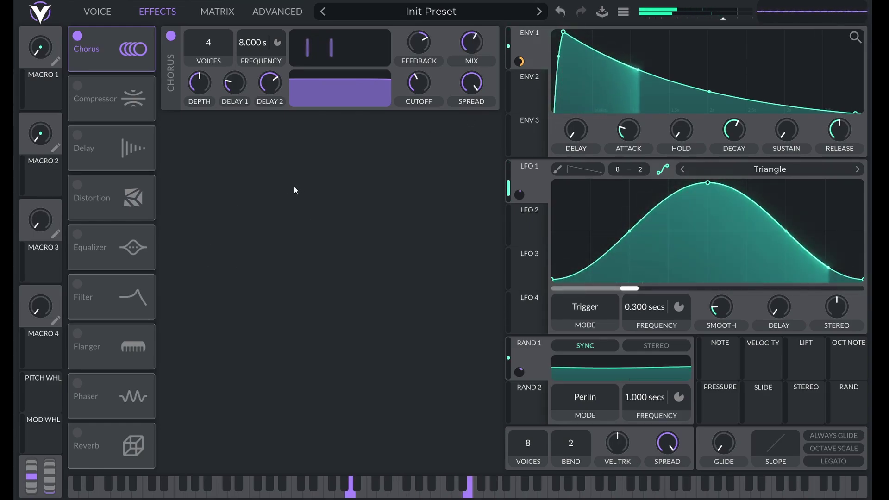
left_click(77, 136)
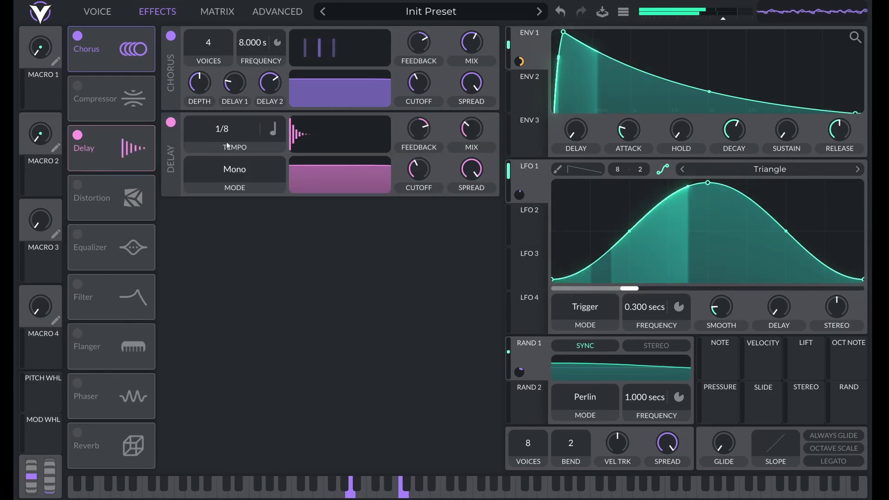
Step: Set the Delay to Ping Pong with about 33% mix and spread lowered to about 0.53
left_click(239, 173)
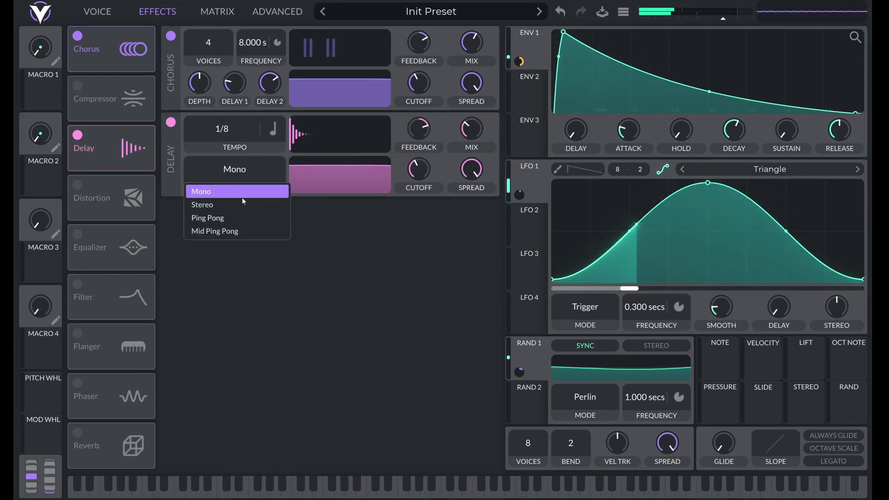
left_click(234, 218)
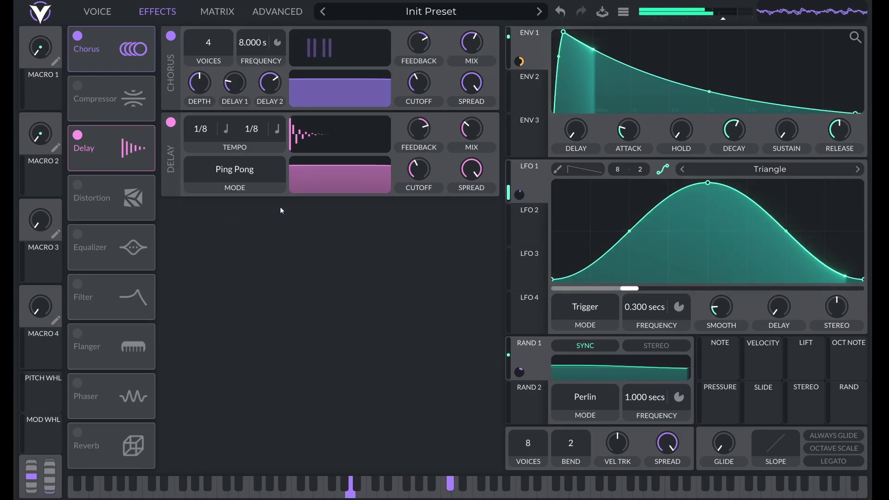
right_click(471, 134)
left_click(480, 148)
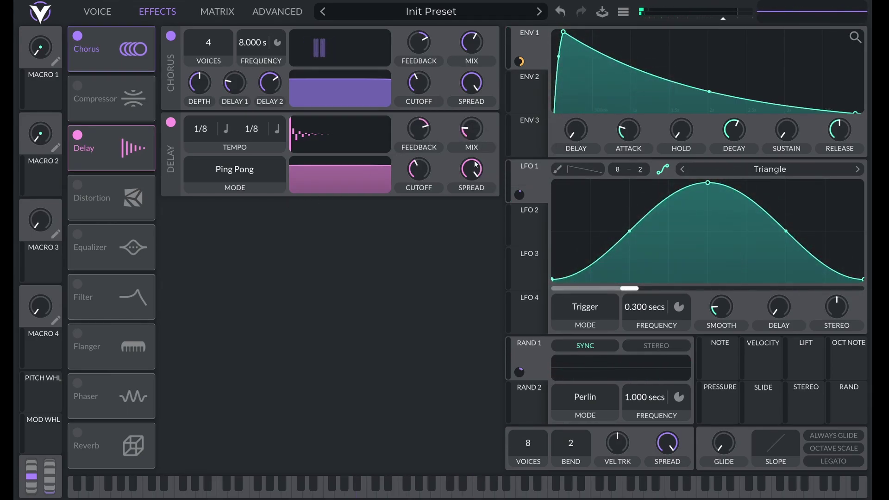
mouse_move(471, 169)
left_mouse_down()
mouse_move(469, 222)
mouse_move(467, 176)
left_mouse_up()
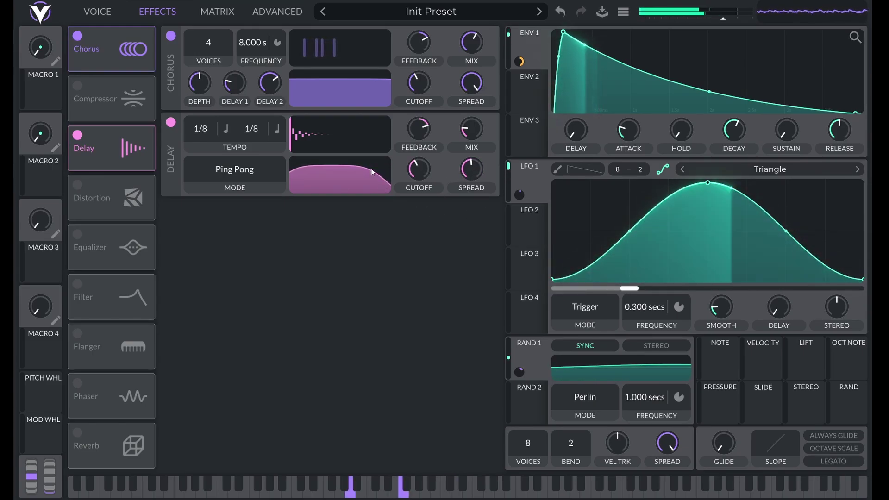
mouse_move(474, 171)
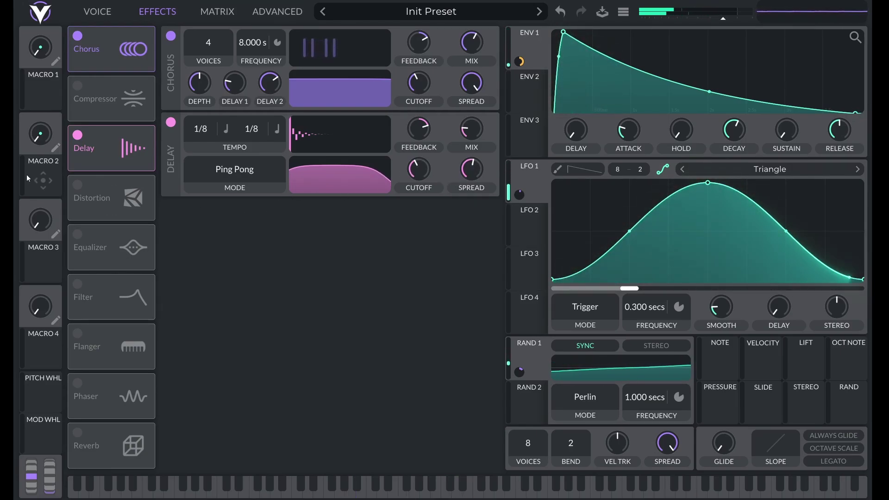
Step: Switch on the Reverb effect and set its mix to 50
mouse_move(124, 332)
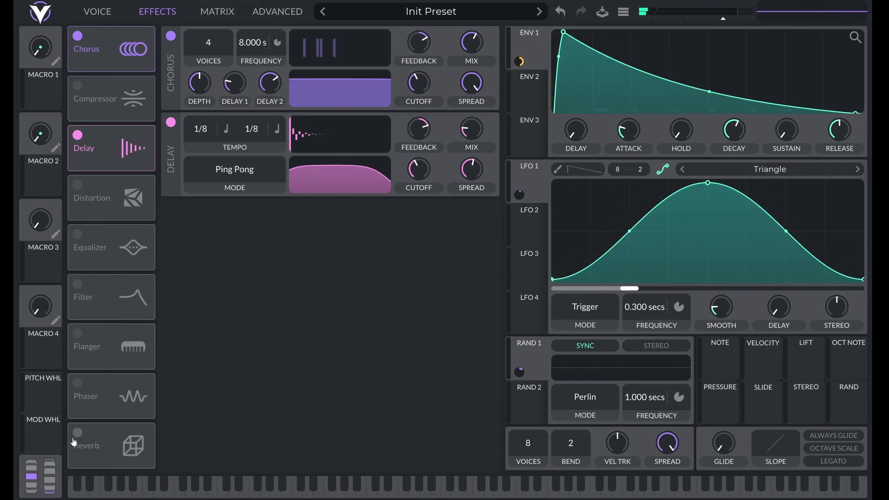
left_click(128, 425)
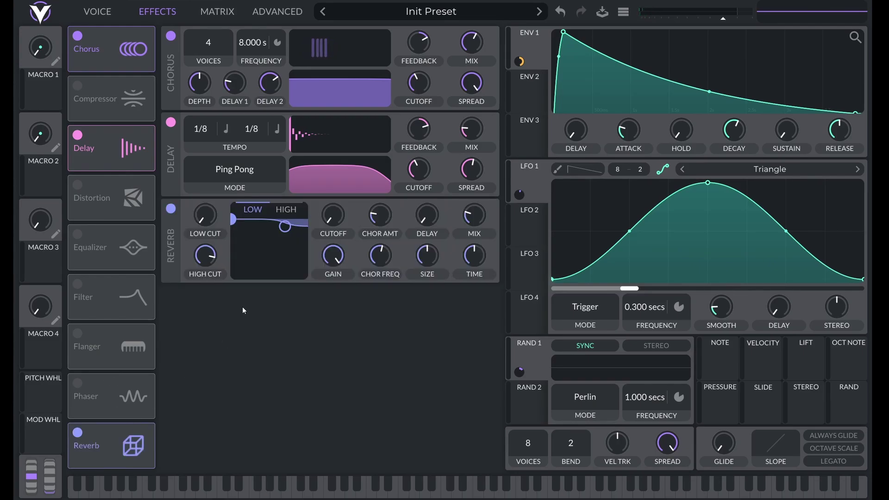
right_click(466, 211)
left_click(481, 233)
type("50")
key("Return")
Step: Audition the patch, then enter exact values for the reverb time and size
key("u")
key("'")
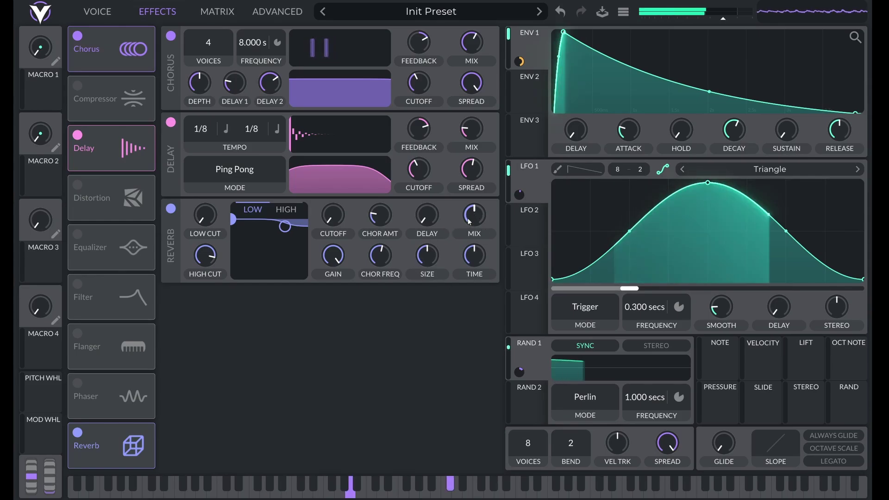
right_click(477, 256)
left_click(485, 274)
type("3")
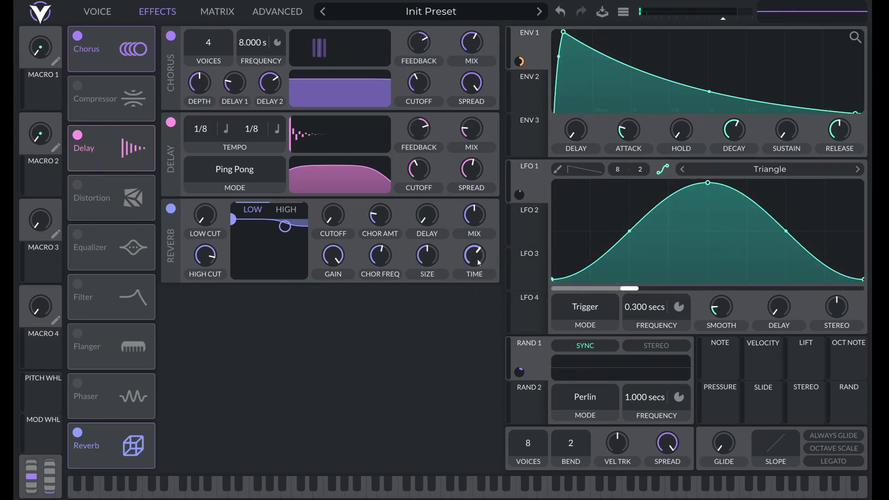
type("u'")
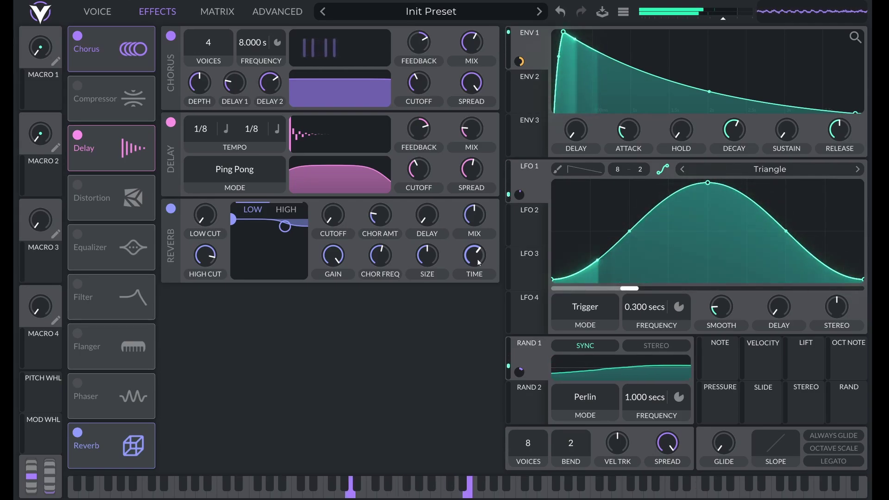
type("x")
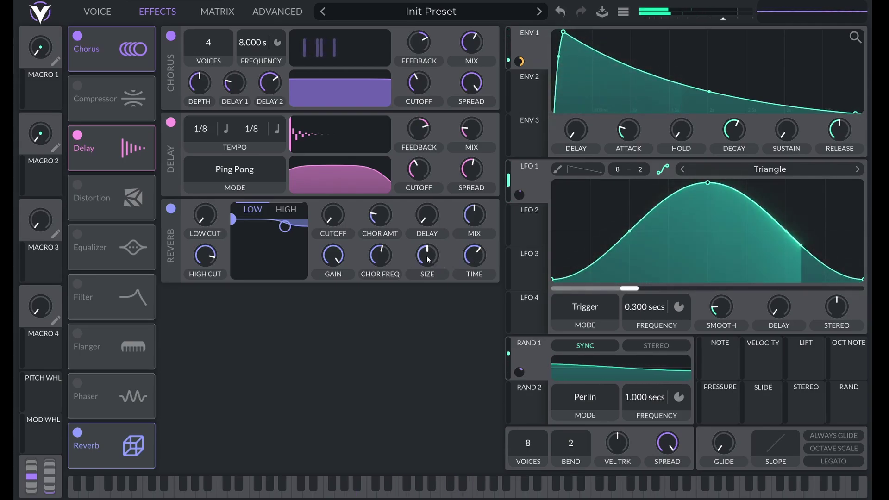
right_click(430, 260)
left_click(436, 274)
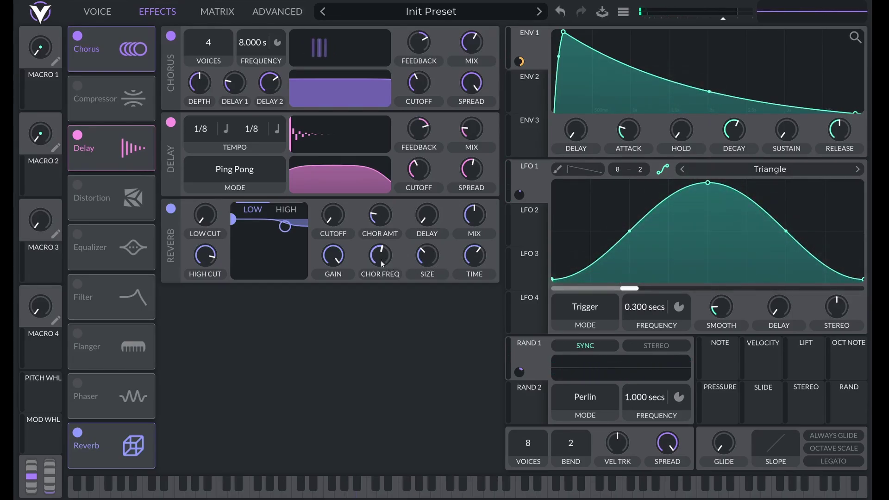
Step: Slow the reverb chorus frequency to about 0.169 Hz and nudge chorus amount up to near 8.5%
mouse_move(381, 261)
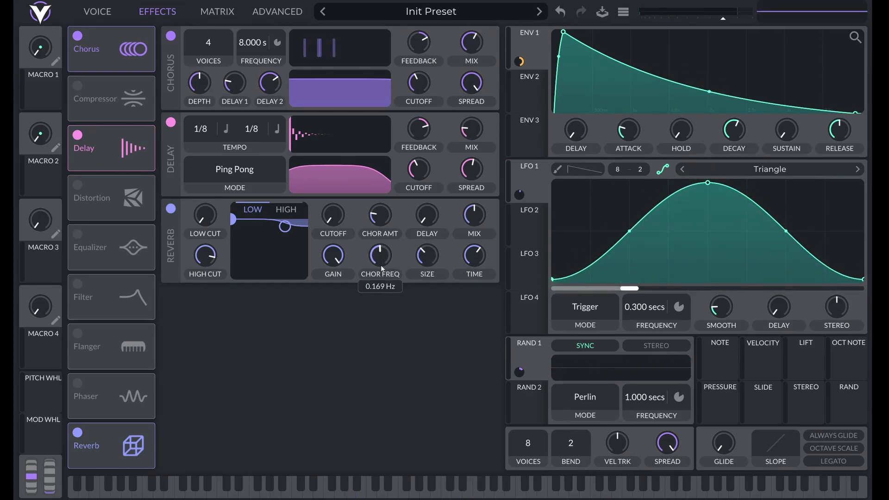
scroll(381, 266, "down", 1)
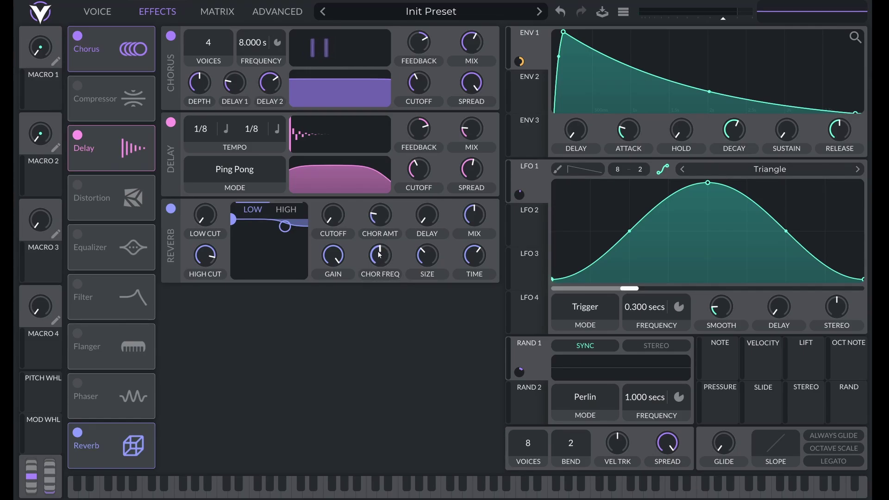
mouse_move(380, 221)
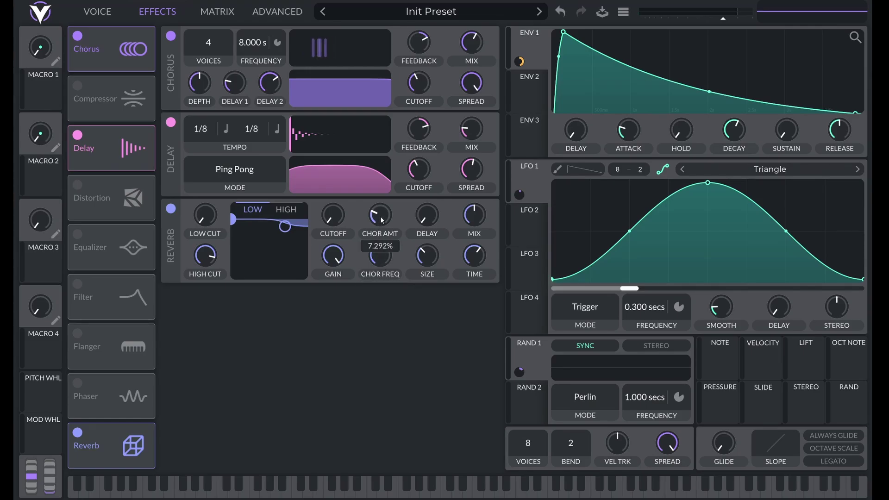
scroll(381, 219, "up", 1)
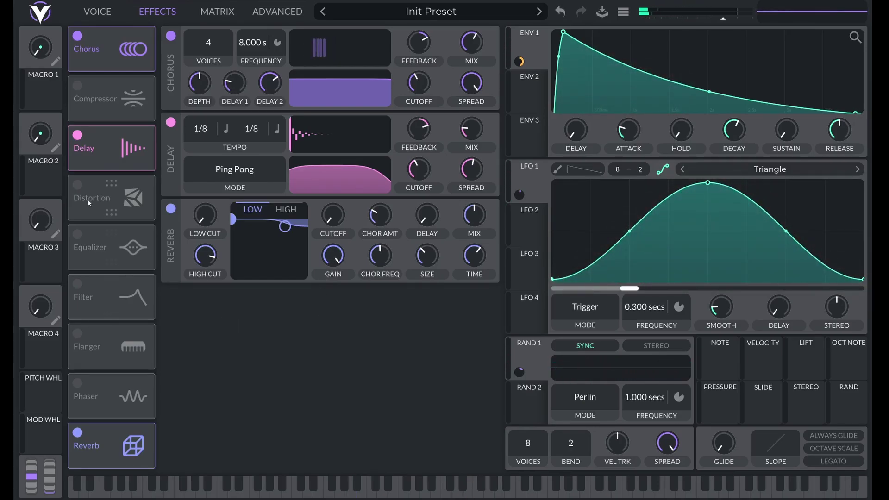
Step: Add a Soft Clip distortion after the reverb with drive 5, then return to the Voice page
left_click(101, 199)
left_click_drag(101, 199, 107, 444)
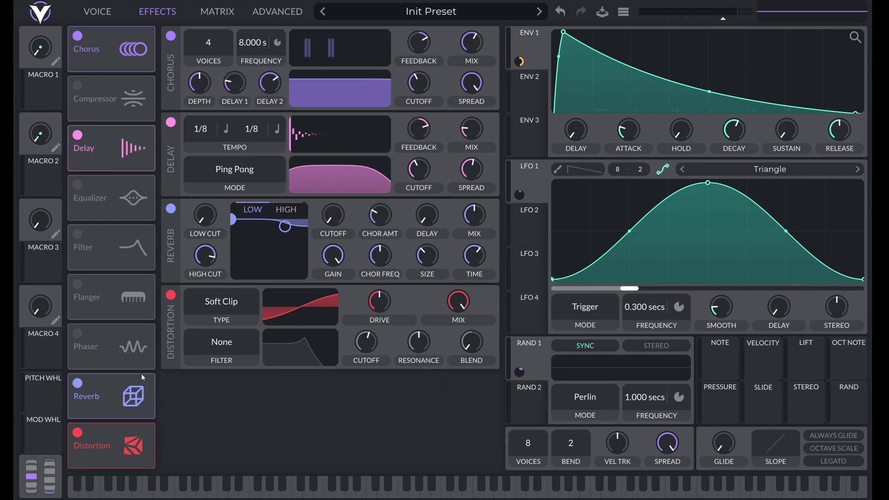
right_click(379, 301)
left_click(387, 318)
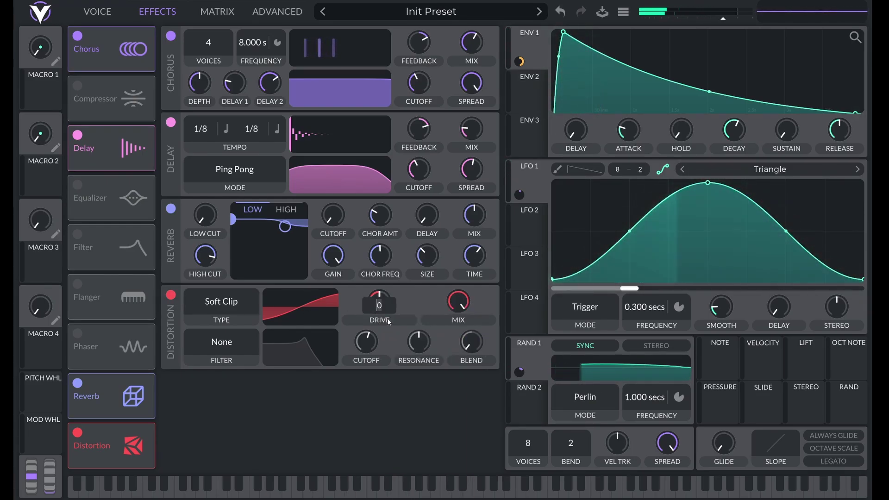
type("5")
key("Return")
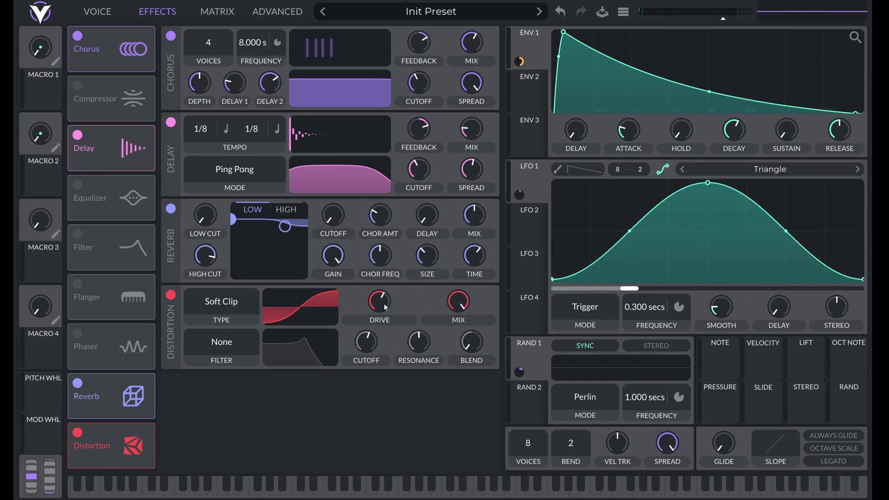
left_click(98, 12)
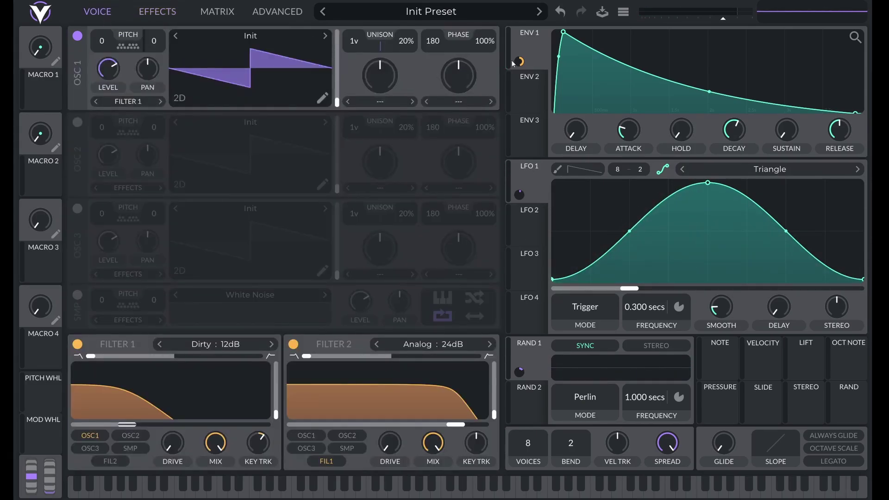
Step: Route ENV1 to Filter 1 cutoff, scale that amount by velocity, and add LFO1 to the filter
left_click_drag(514, 62, 126, 427)
left_click_drag(765, 368, 529, 72)
left_click_drag(116, 422, 224, 413)
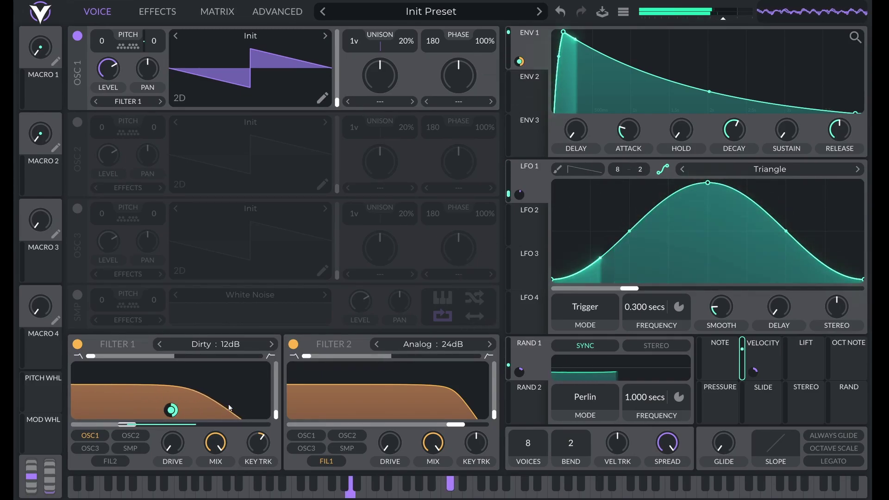
Step: In the modulation matrix, raise the start of the Velocity modulation's remap curve
left_click(277, 12)
left_click(212, 10)
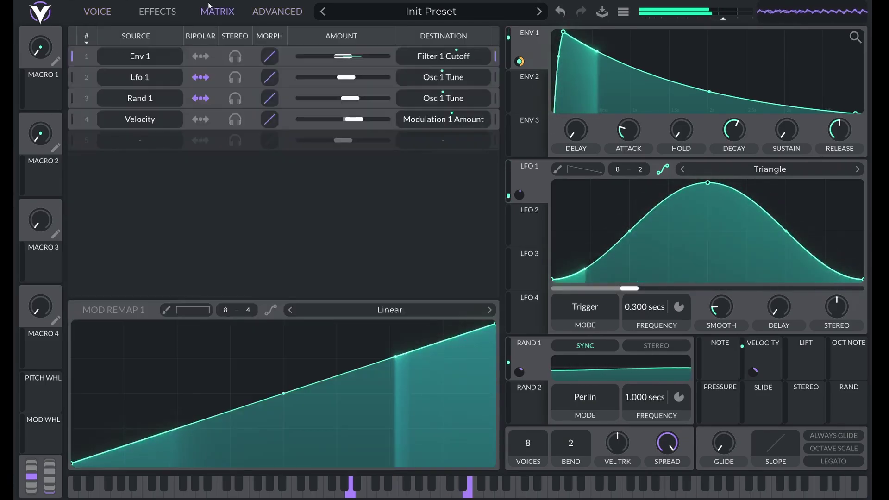
left_click(187, 124)
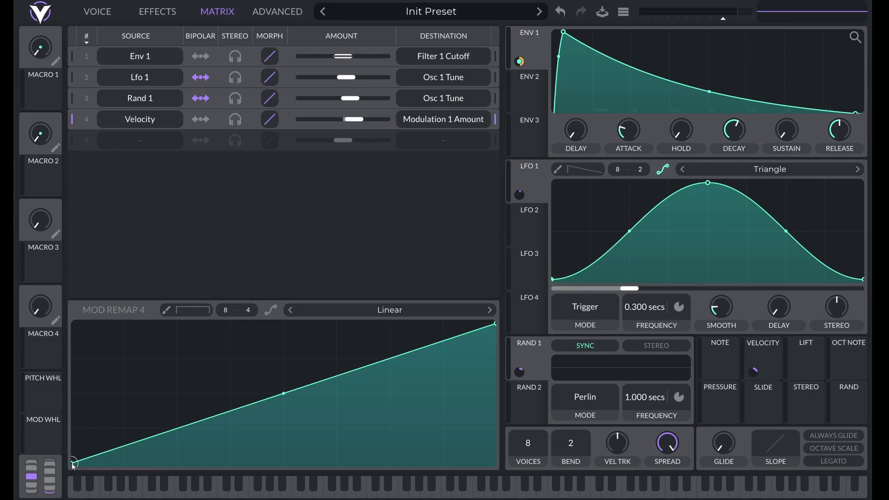
left_click_drag(73, 462, 70, 394)
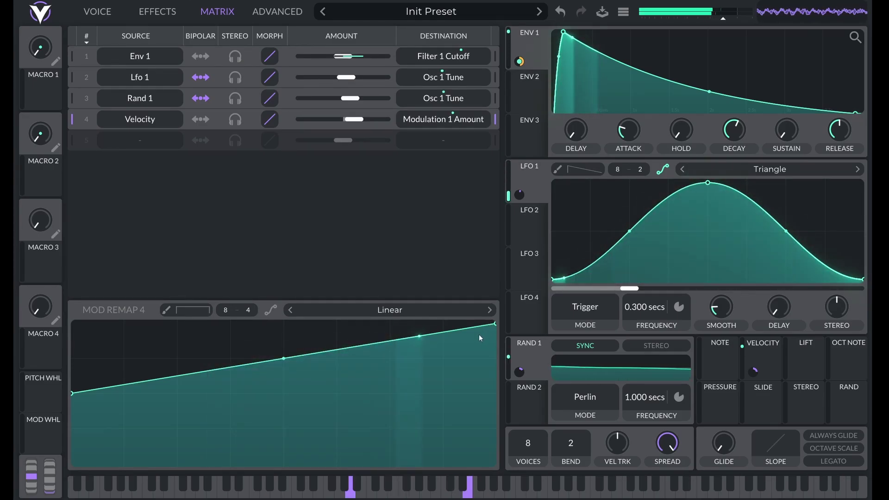
Step: Set velocity tracking to 25% and return to the Effects page
right_click(614, 440)
left_click(637, 454)
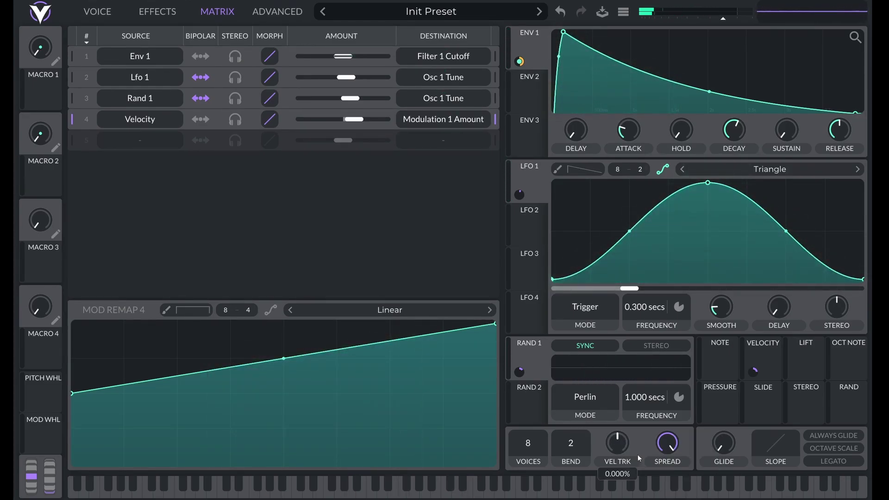
right_click(637, 455)
left_click(627, 463)
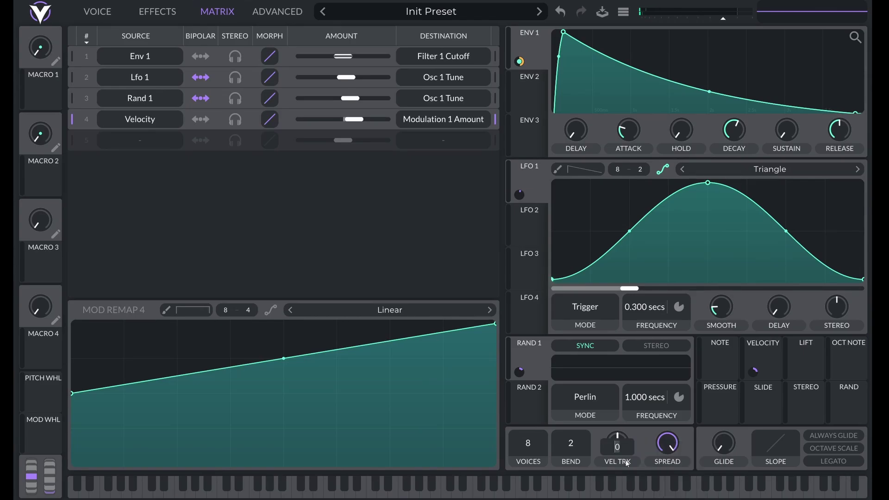
type("25")
key("Return")
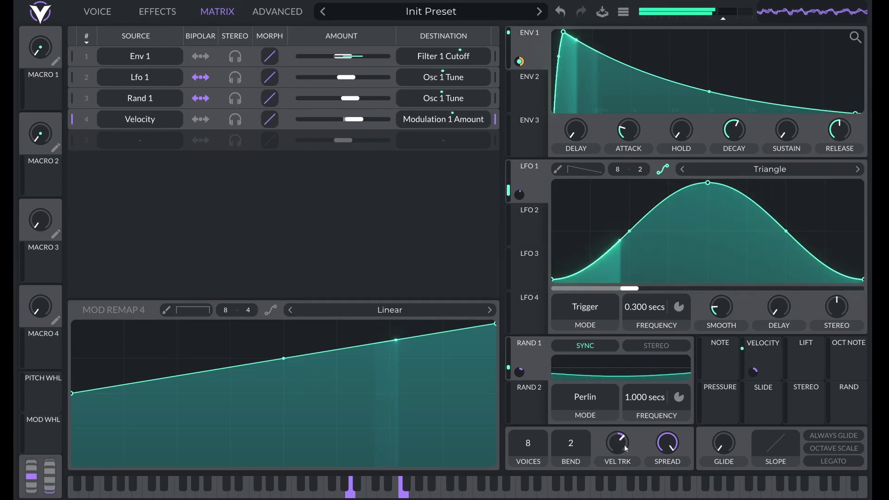
left_click(99, 14)
left_click(162, 16)
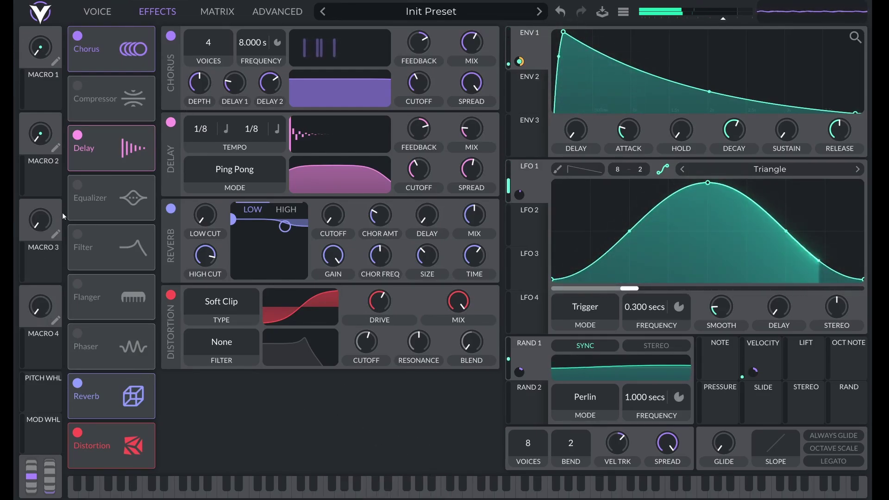
Step: Enable the Equalizer at the end of the chain and shape its low band as a low cut
left_click(77, 184)
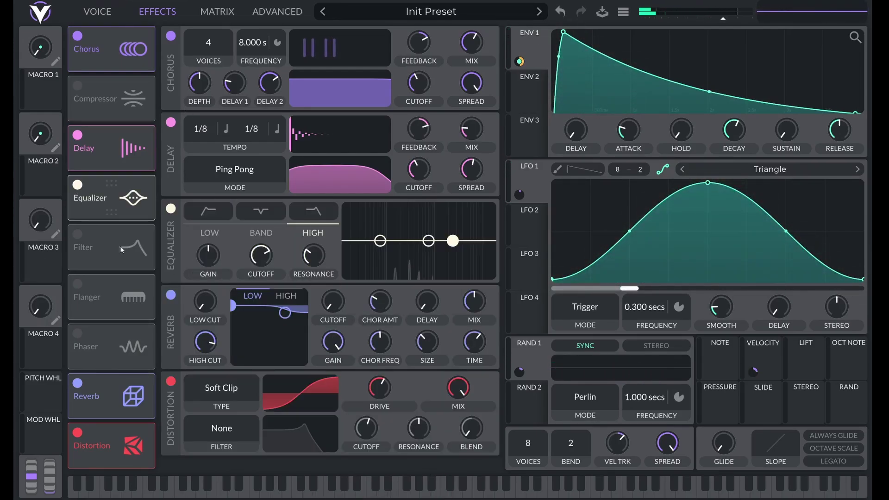
left_click_drag(114, 217, 126, 436)
left_click(206, 385)
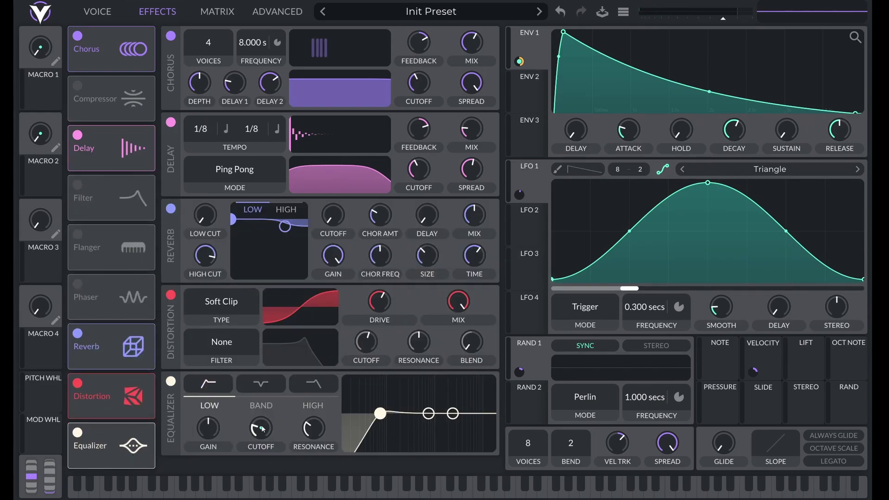
left_click_drag(262, 429, 256, 435)
left_click_drag(312, 430, 273, 424)
Step: Boost the EQ middle band peak and set the band cutoff to 100
left_click(313, 384)
left_click_drag(428, 413, 456, 404)
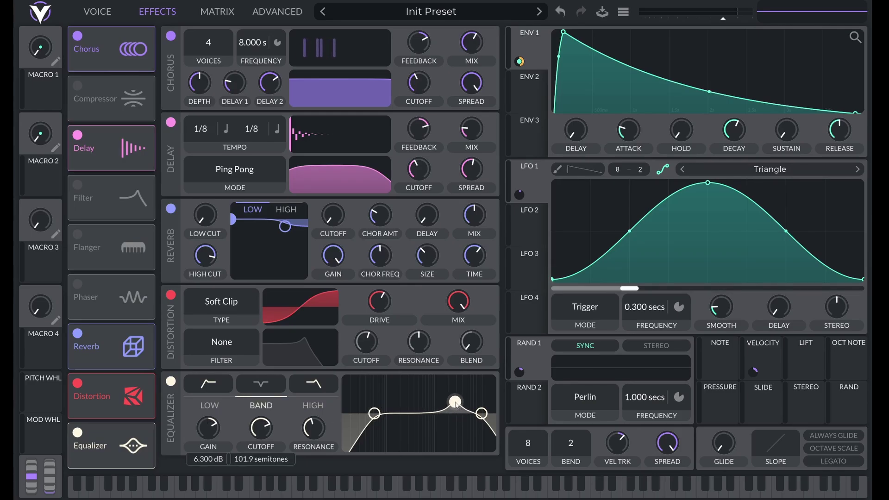
right_click(260, 430)
left_click(274, 443)
type("100")
key("Return")
Step: Set the EQ resonance to 2, then bypass and re-enable the Equalizer to compare
right_click(199, 426)
left_click(214, 445)
key("Return")
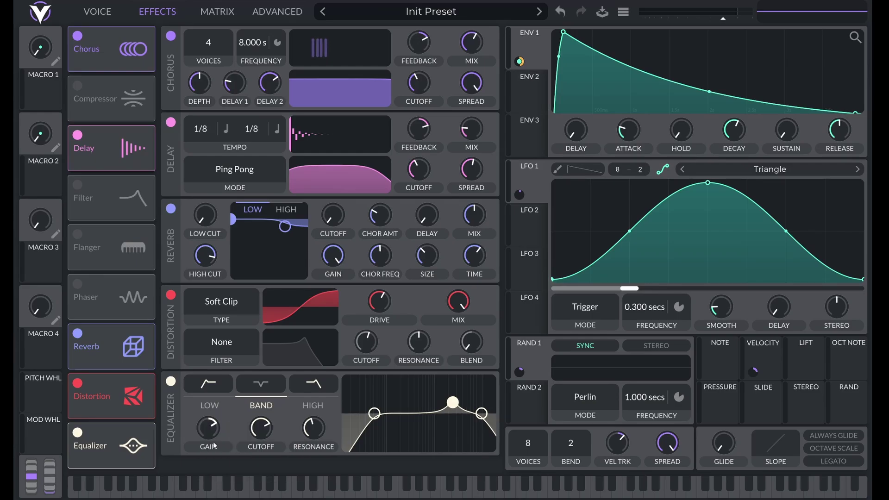
right_click(322, 432)
left_click(324, 448)
type("26")
key("Return")
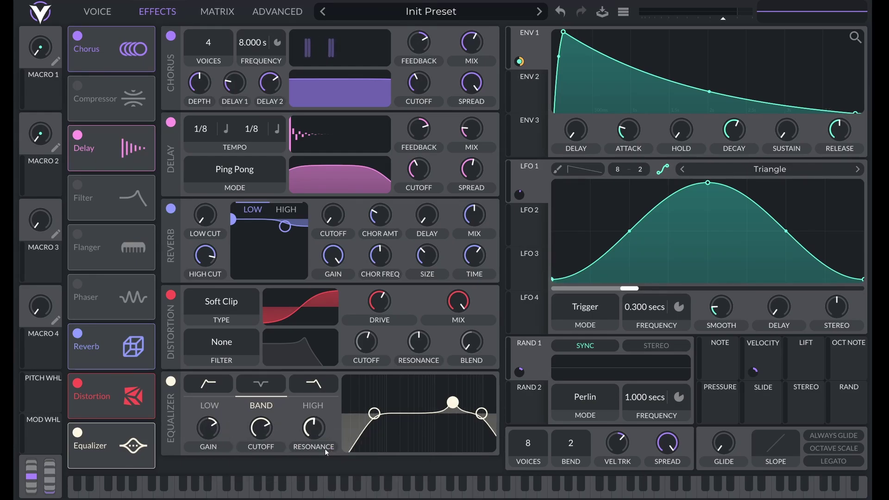
left_click(170, 383)
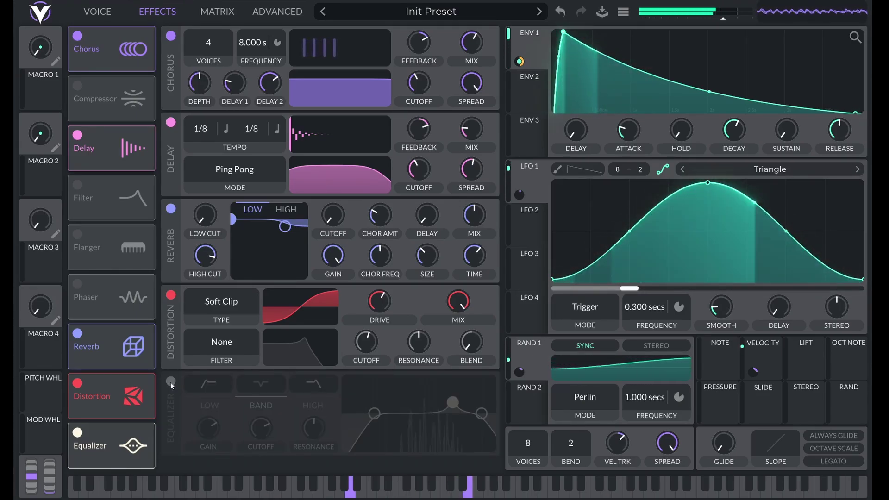
left_click(170, 382)
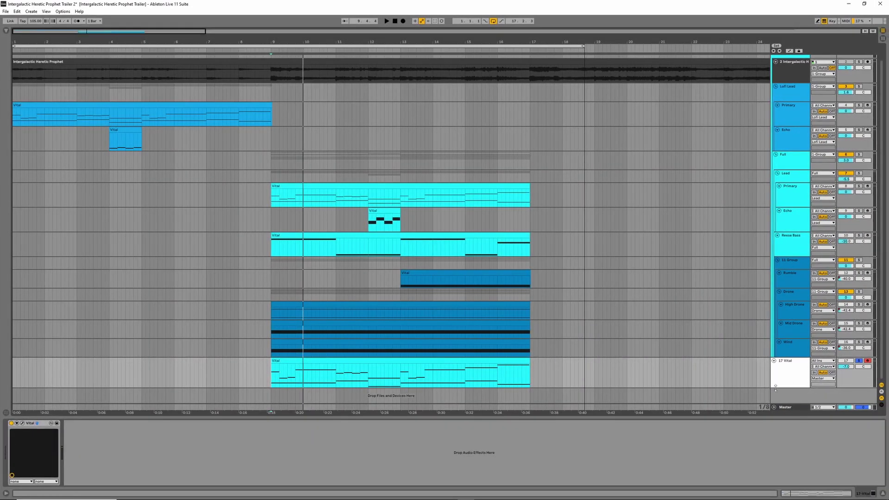
Step: Solo the Primary track, then the 17 Vital track, playing each from bar 9 to compare
left_click(790, 190)
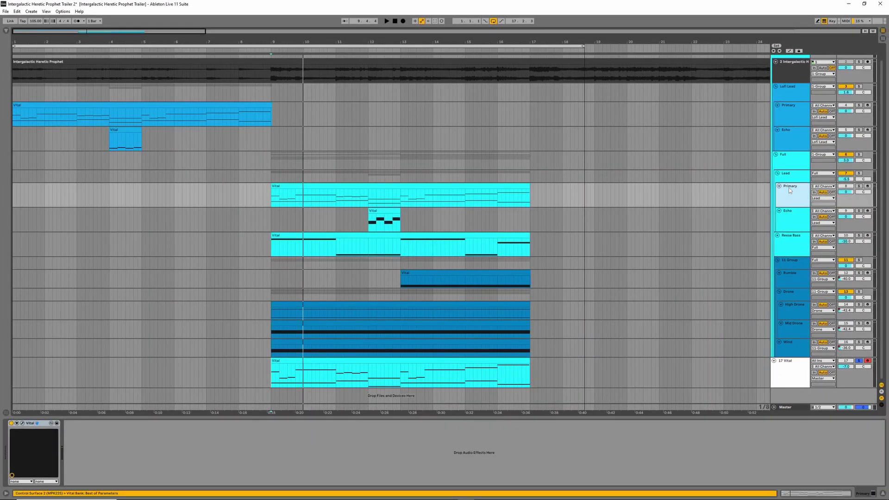
left_click(791, 180)
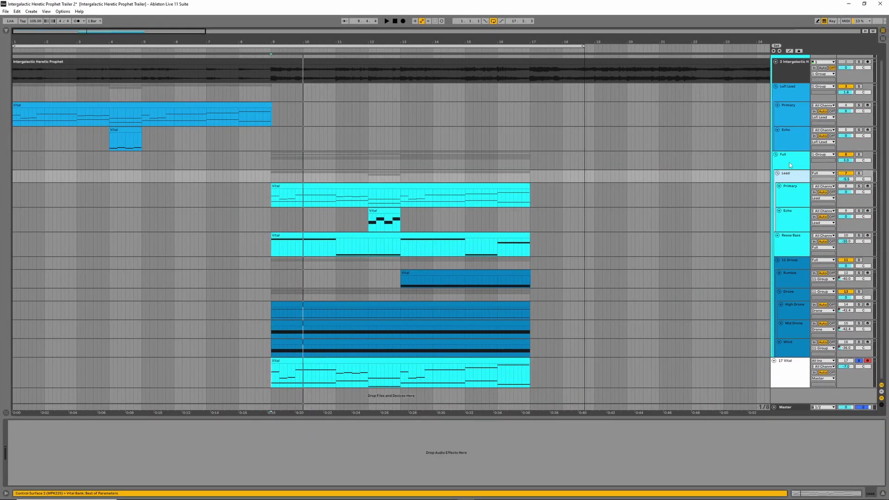
left_click(790, 163)
left_click(792, 244)
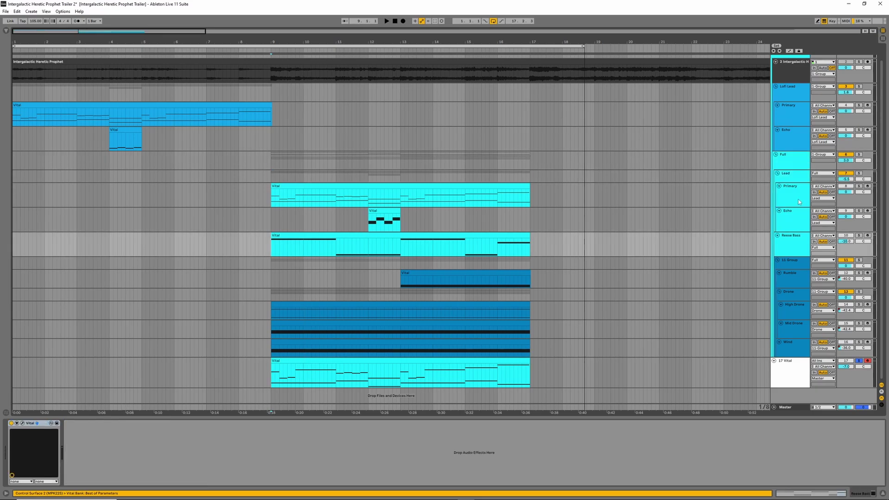
left_click(859, 186)
key("space")
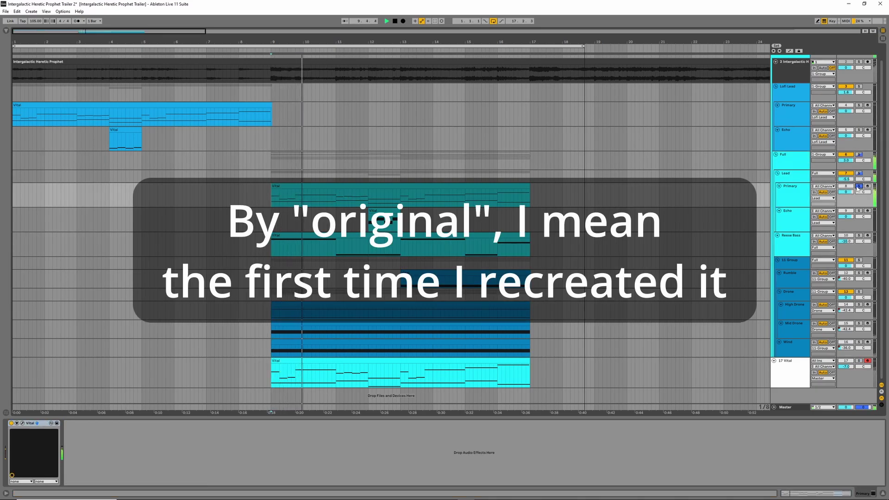
key("space")
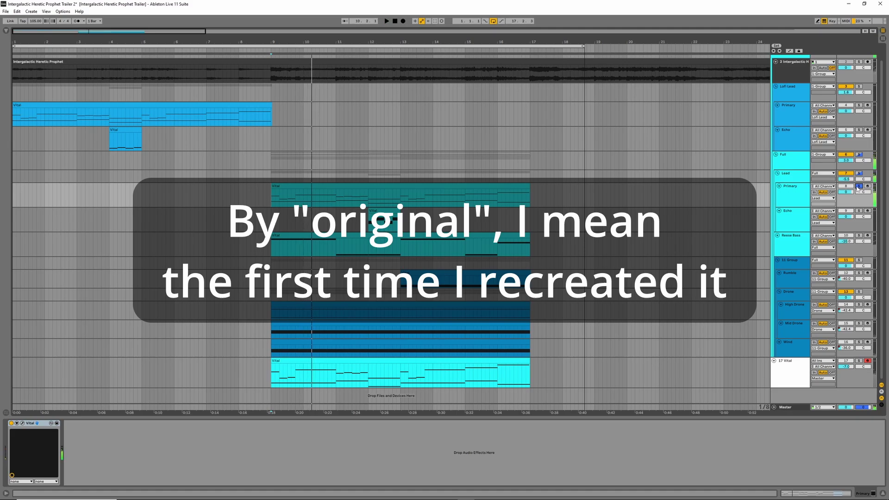
left_click(859, 360)
key("space")
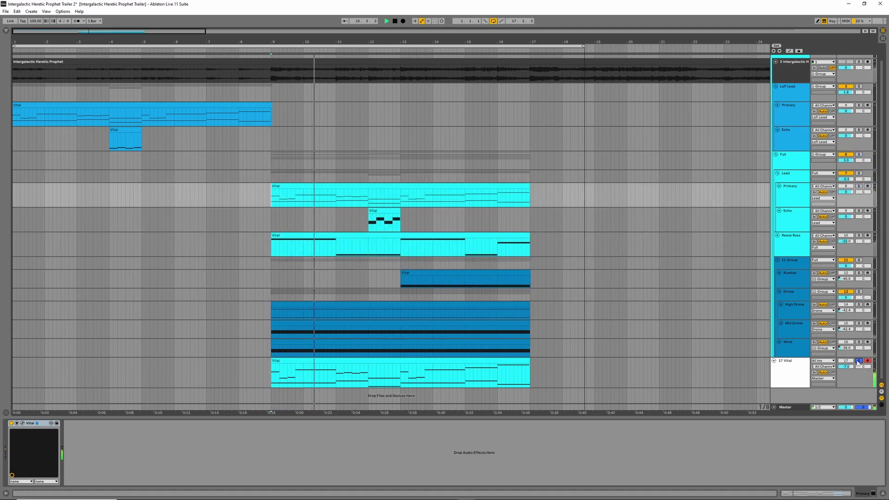
key("space")
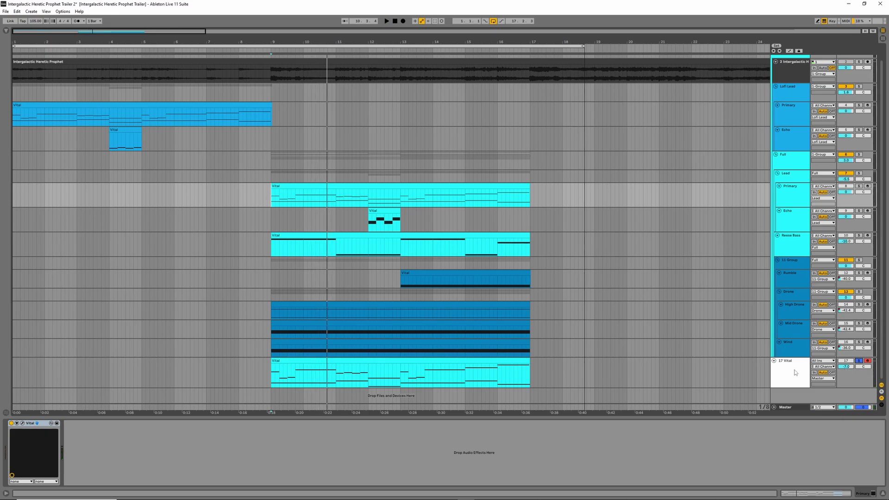
Step: Briefly open the 17 Vital synth window, then solo the Reese Bass track
left_click(39, 435)
left_click(24, 423)
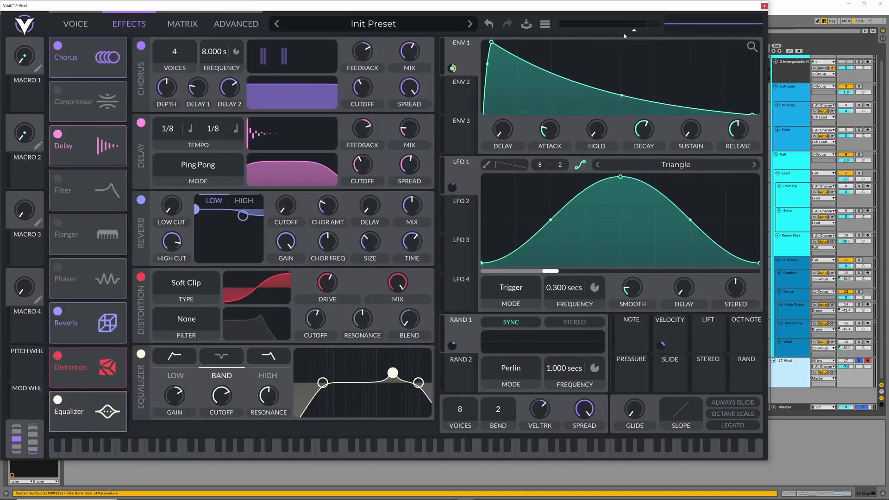
left_click(764, 6)
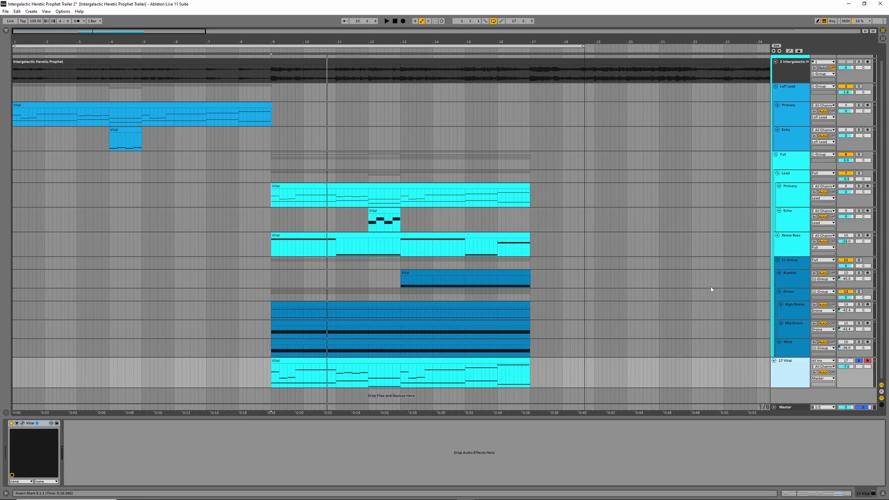
left_click(858, 235)
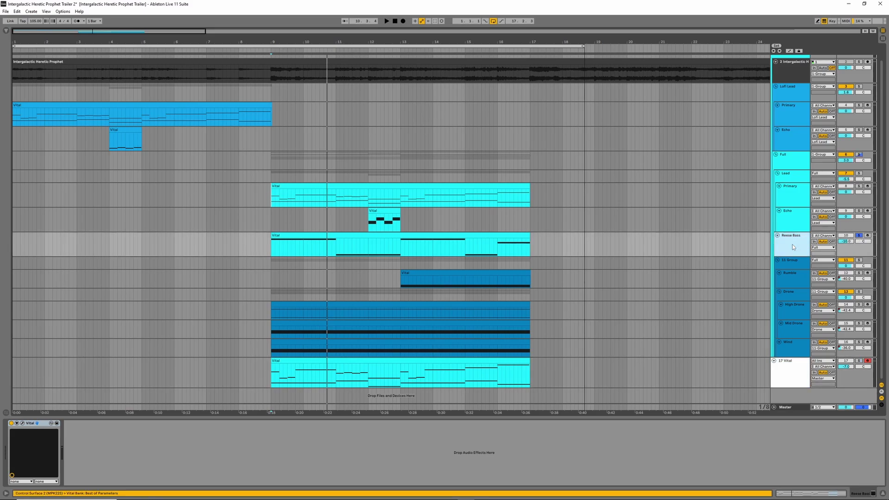
Step: Open the Reese Bass synth, inspect oscillator 1's wavetable, and toggle Filter 1 off and back on
left_click(21, 424)
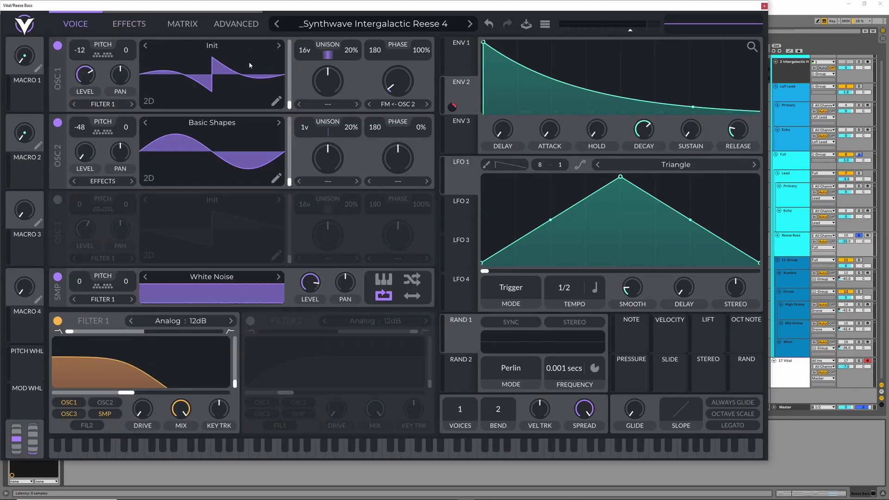
left_click(276, 100)
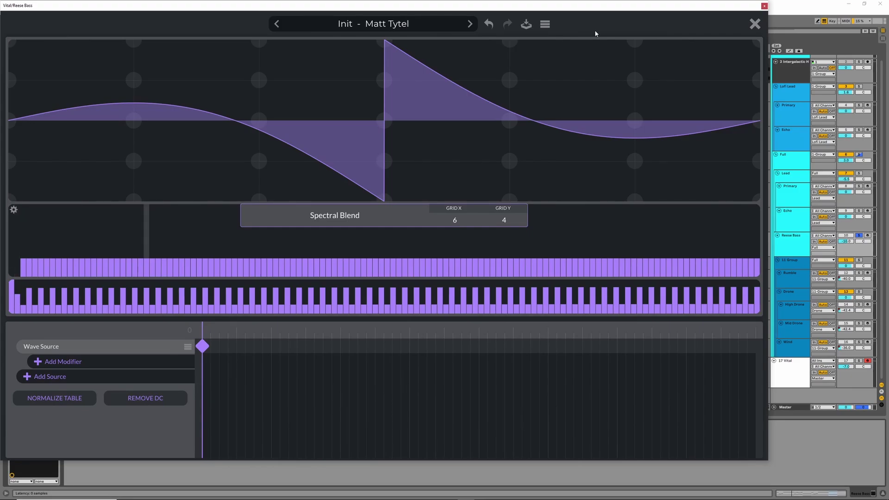
left_click(754, 24)
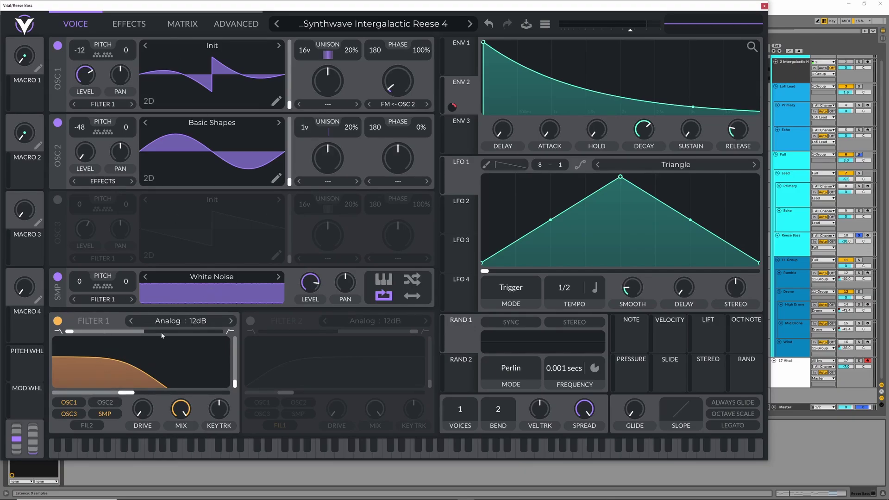
left_click(58, 321)
left_click(58, 321)
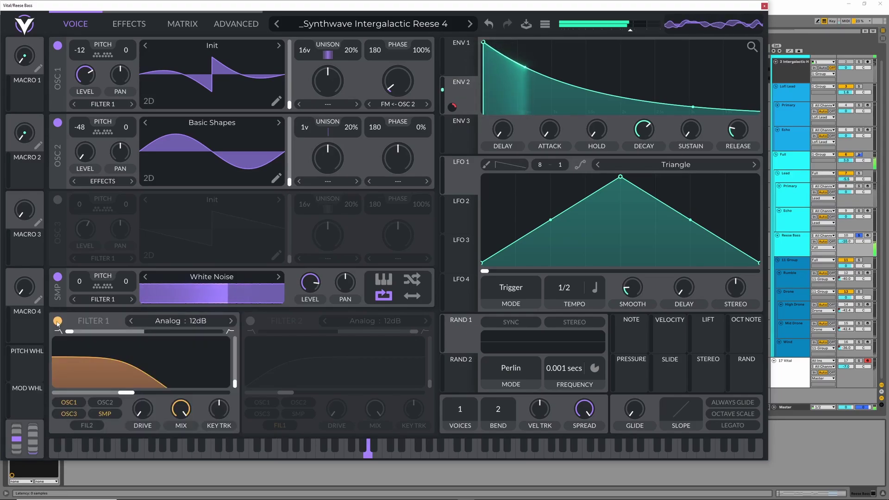
Step: Show the Reese Bass effects chain and briefly bypass its Equalizer to compare
left_click(128, 31)
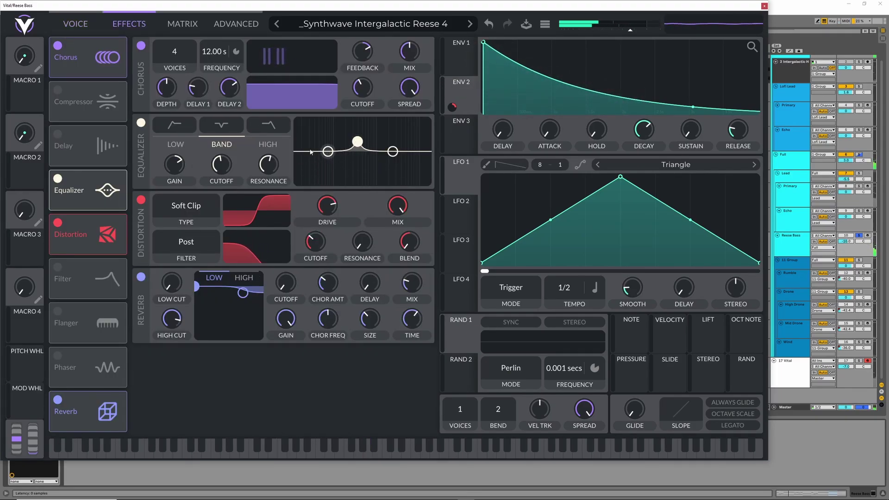
left_click(141, 124)
left_click(141, 124)
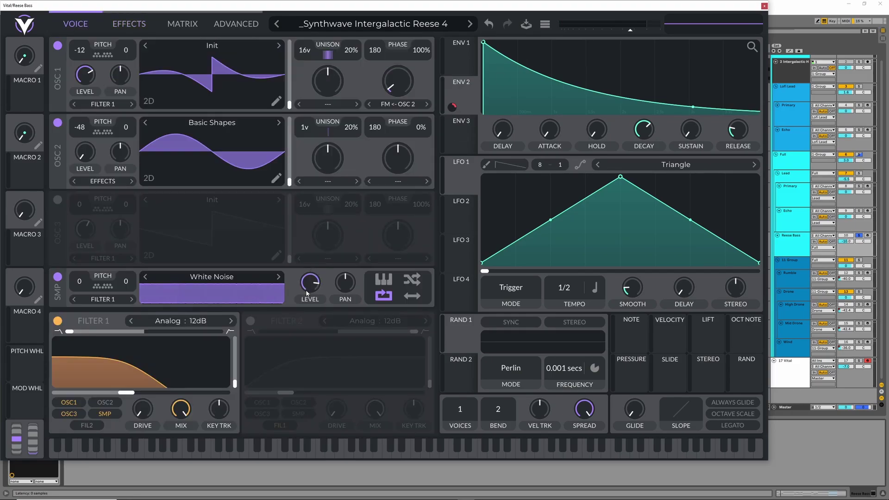
left_click(117, 24)
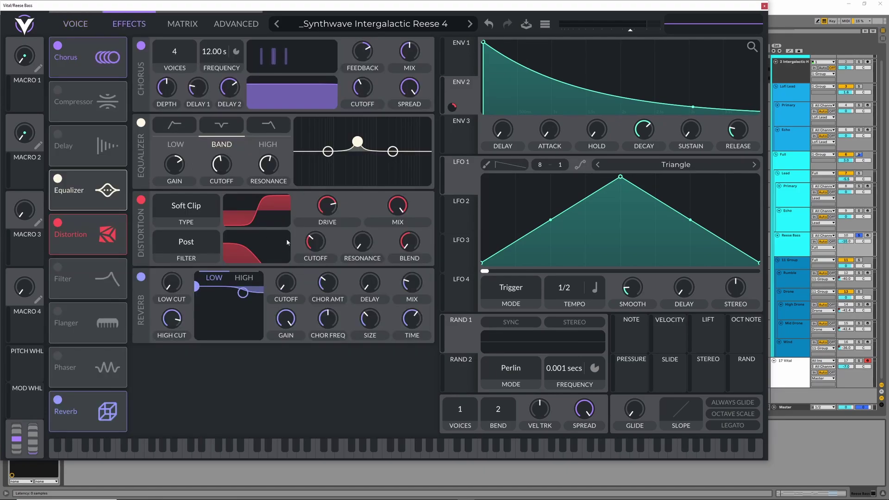
mouse_move(314, 254)
Step: Solo High Drone, play from bar 15, and open its Vital synth on the Noise Lead preset
left_click(764, 6)
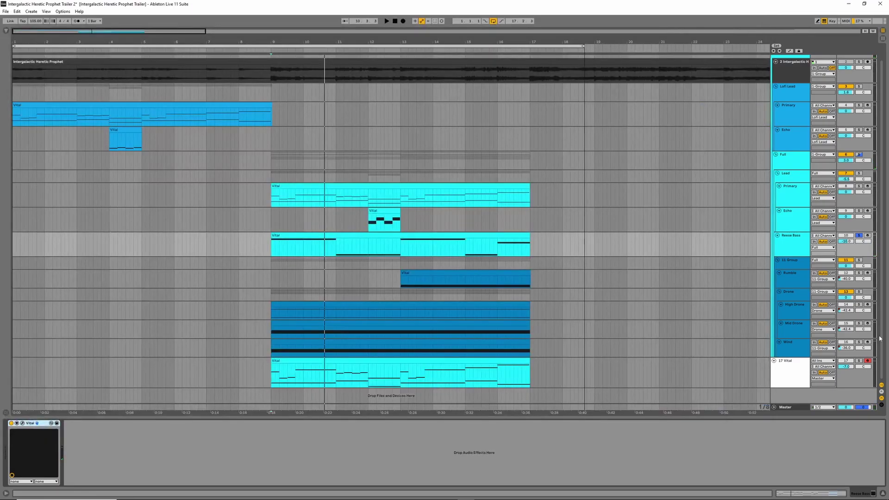
key("Down")
key("Down")
key("Down")
key("Down")
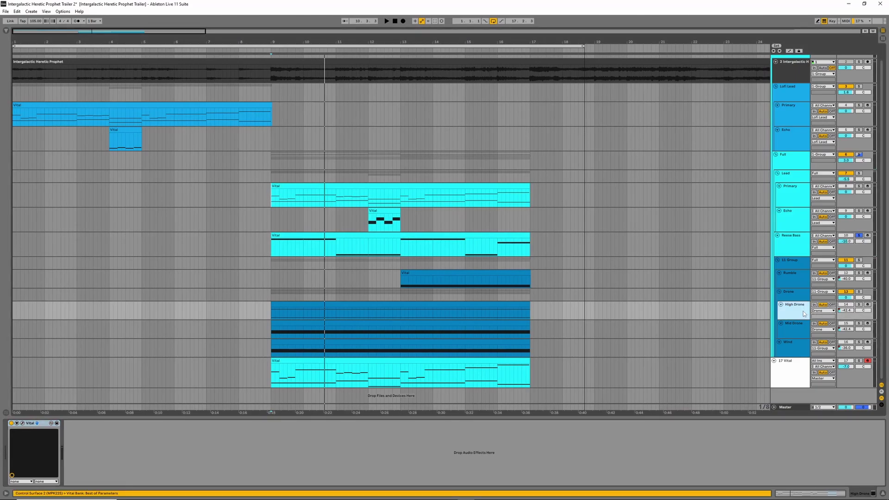
left_click(859, 305)
left_click(465, 314)
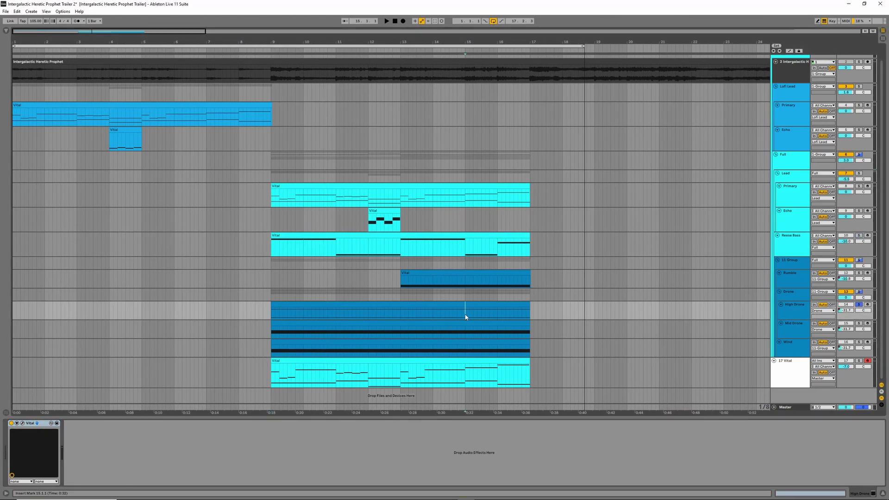
key("space")
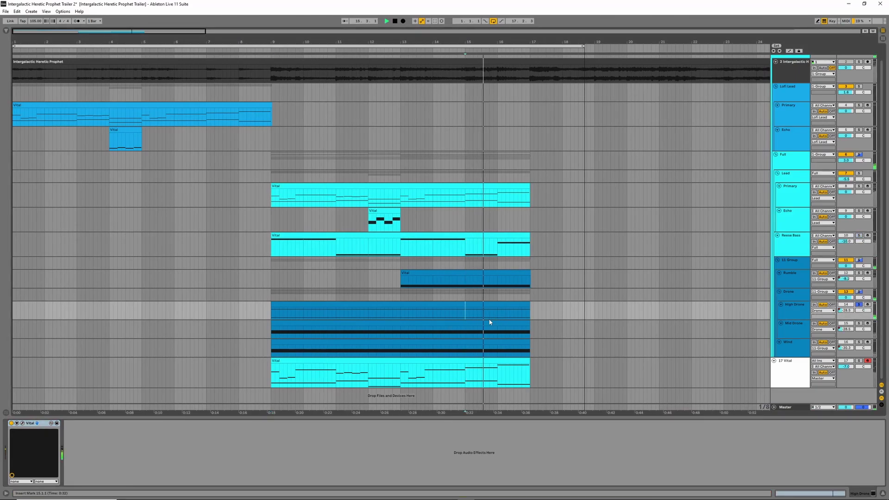
left_click(22, 423)
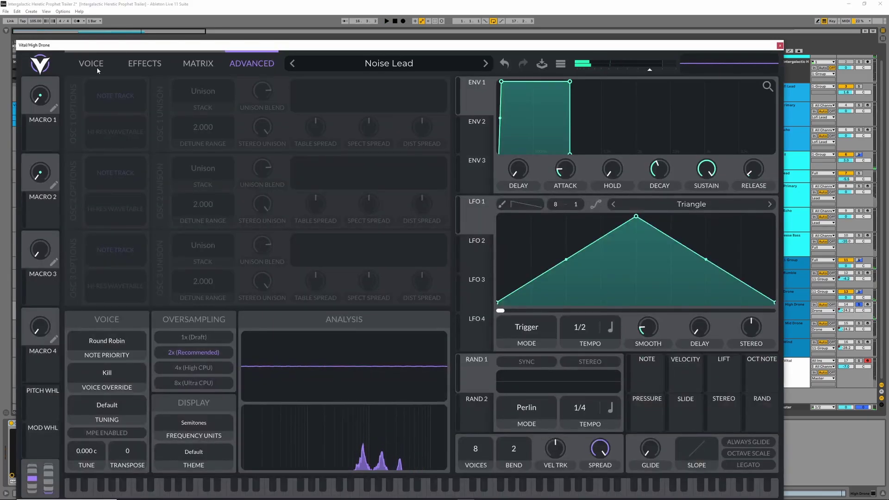
Step: Show the Noise Lead voice page and check the exact slider values of Filter 1 and Filter 2
left_click(90, 64)
left_click_drag(222, 48, 219, 14)
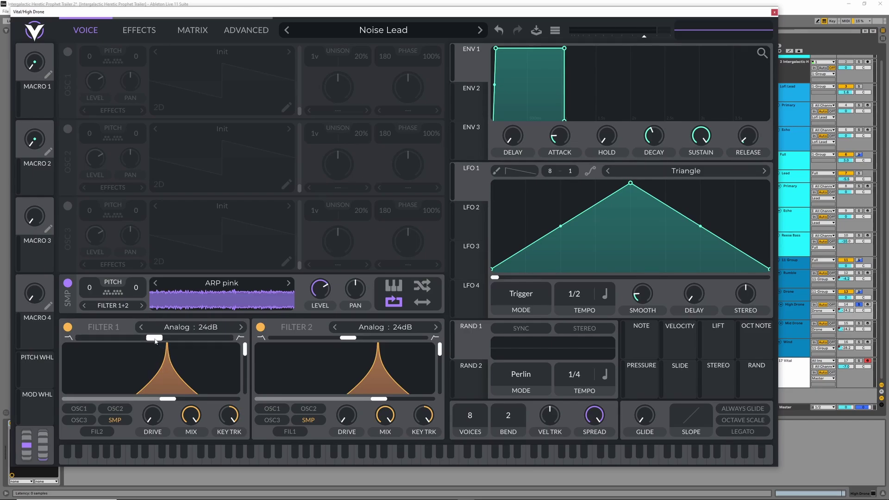
mouse_move(155, 341)
left_mouse_down()
mouse_move(104, 338)
mouse_move(156, 336)
left_mouse_up()
mouse_move(245, 353)
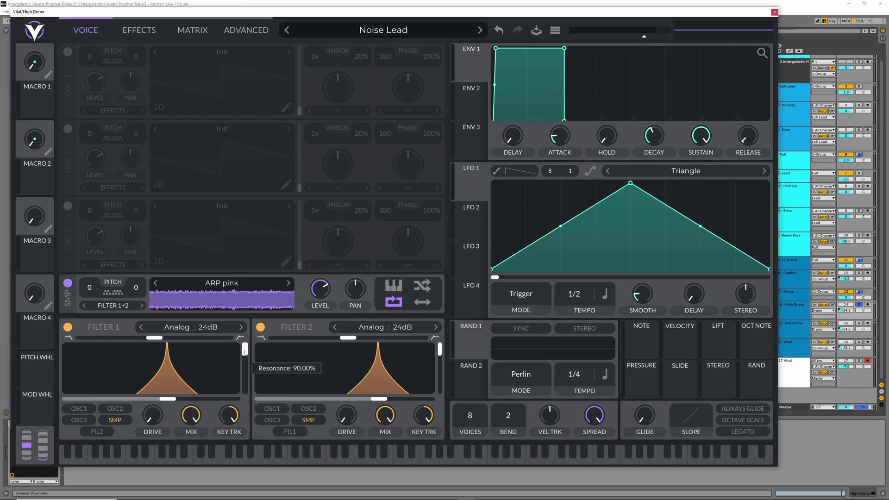
right_click(168, 401)
left_click(185, 419)
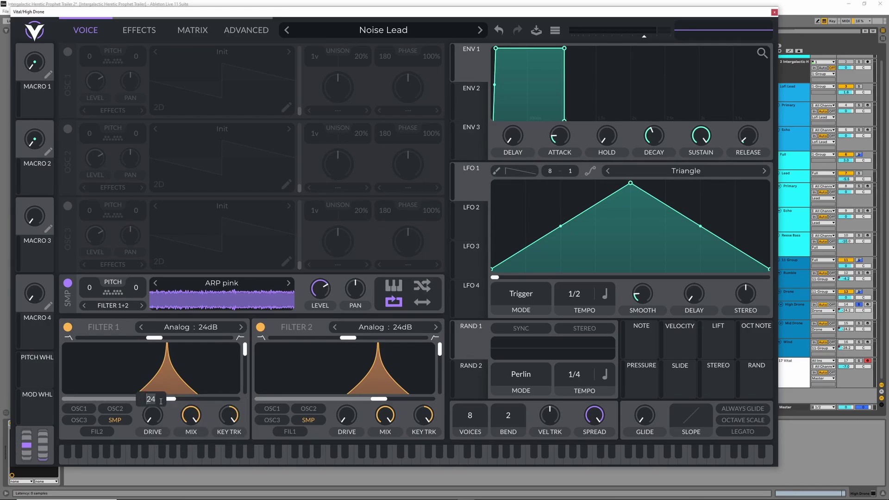
right_click(374, 401)
left_click(387, 419)
key("Escape")
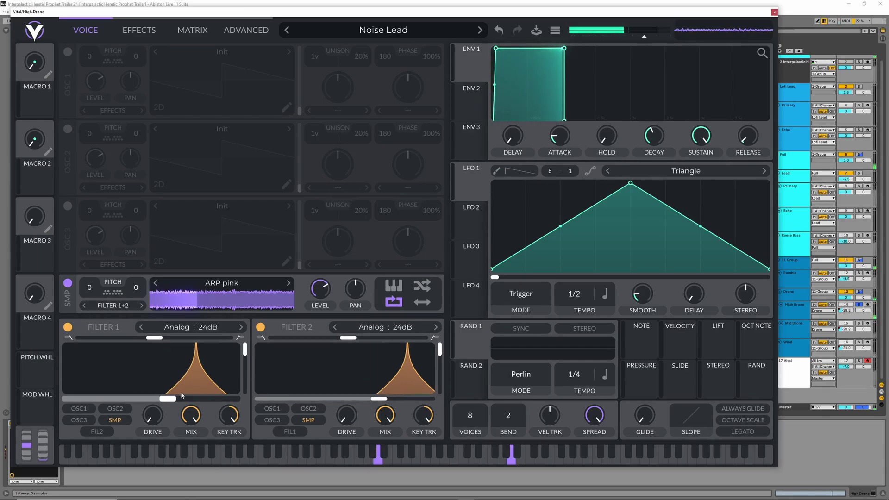
Step: Bypass and re-enable Filter 2 and then Filter 1 to compare the sound
left_click(260, 328)
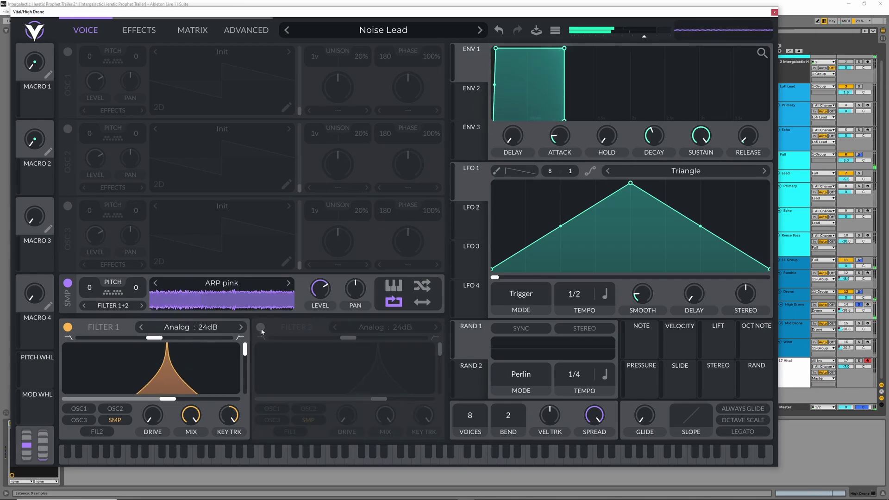
left_click(260, 327)
left_click(68, 328)
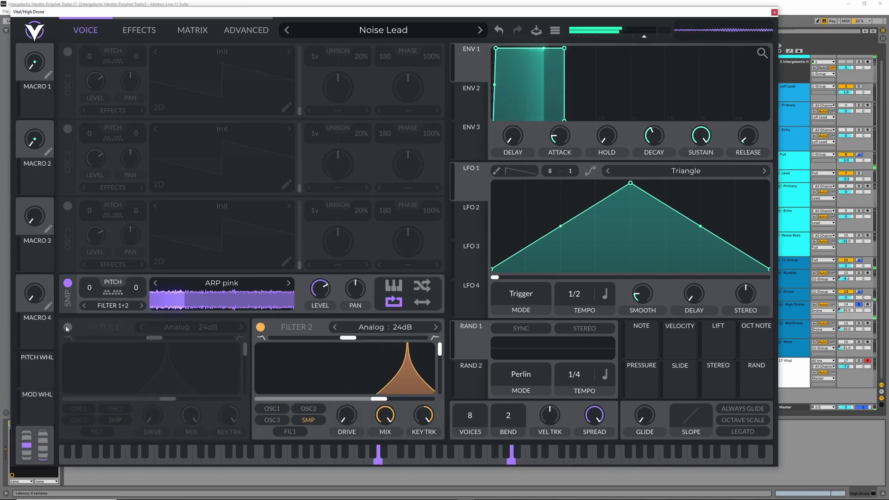
left_click(68, 327)
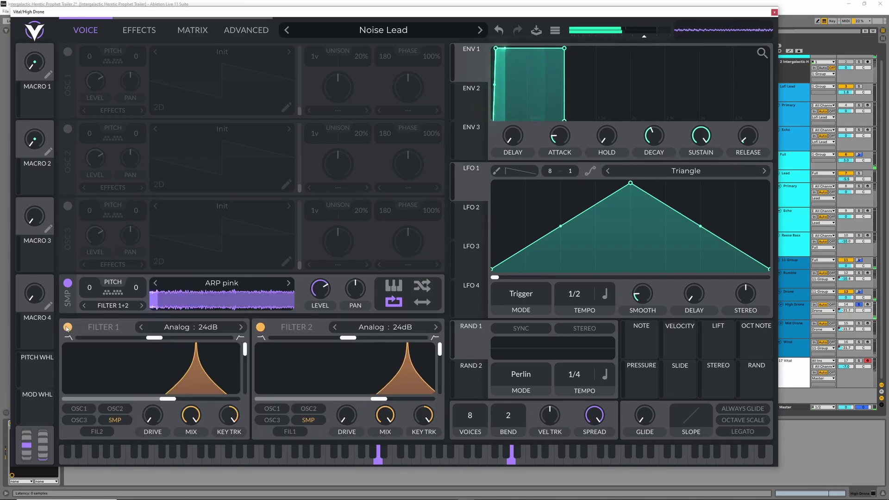
Step: Review the High Drone patch's effects and voice pages, then close its Vital window
left_click(138, 29)
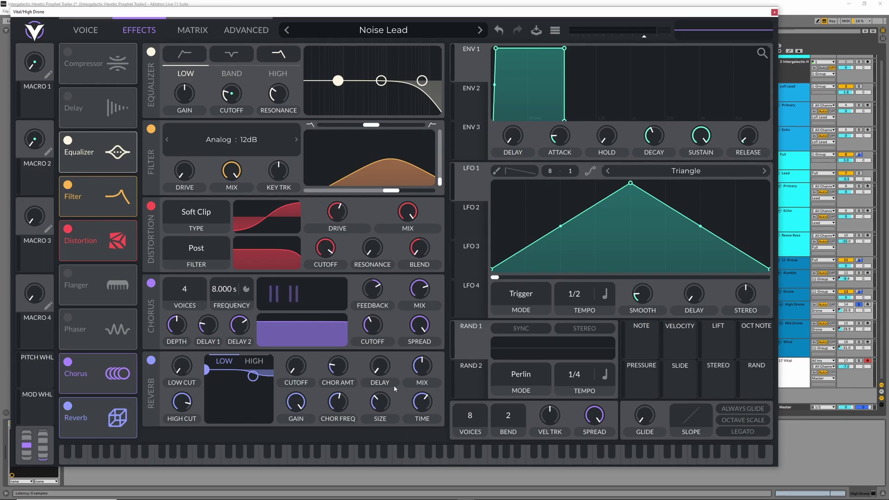
left_click(91, 31)
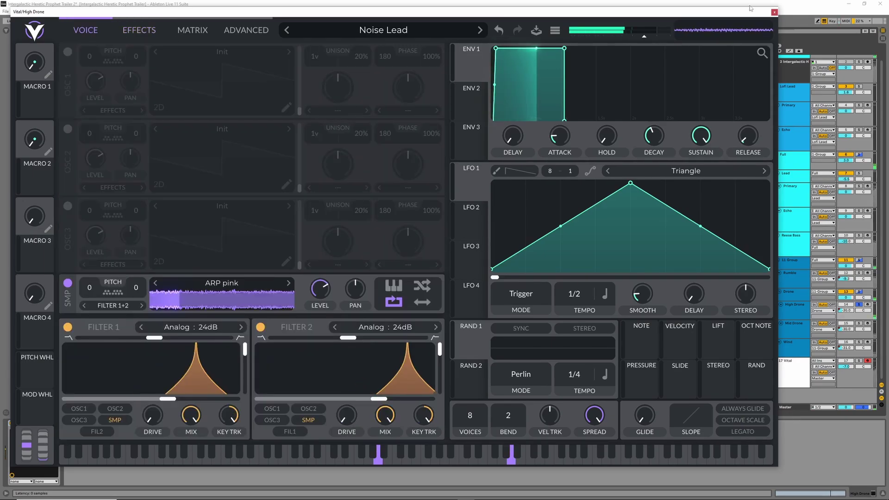
left_click(471, 314)
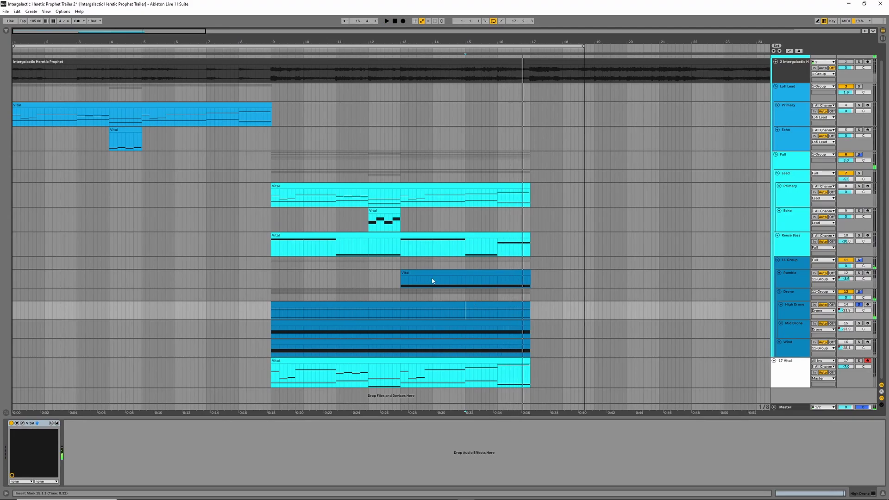
Step: Audition the Rumble part from bar 13 and the Wind part from bar 16
left_click(401, 284)
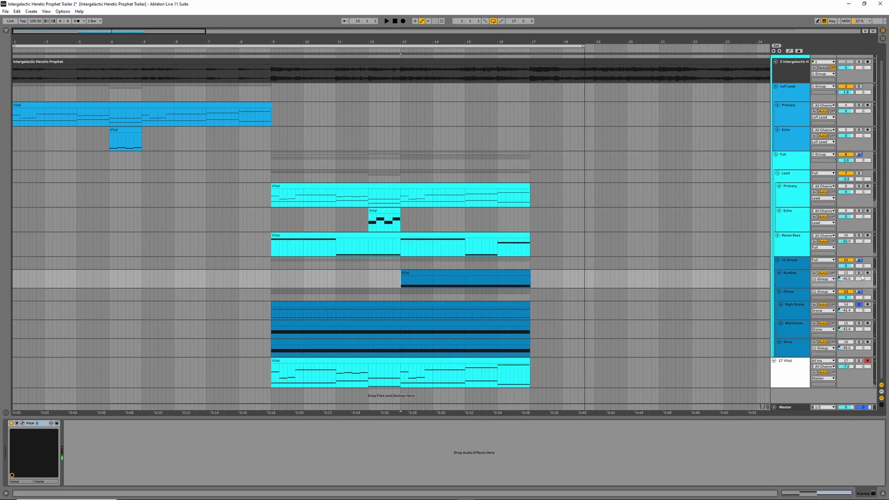
key("space")
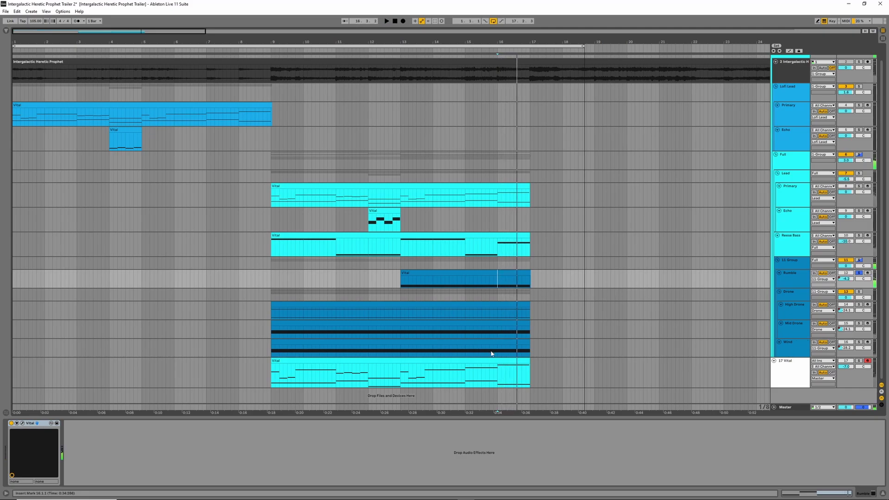
left_click(494, 354)
key("space")
key("space")
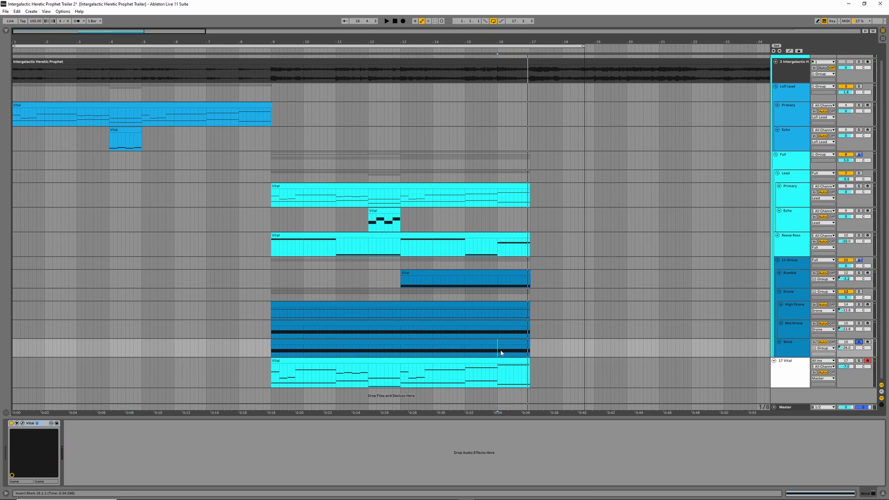
Step: Play from bar 15, stop playback, and set the start point to bar 9 on Primary
left_click(466, 355)
key("space")
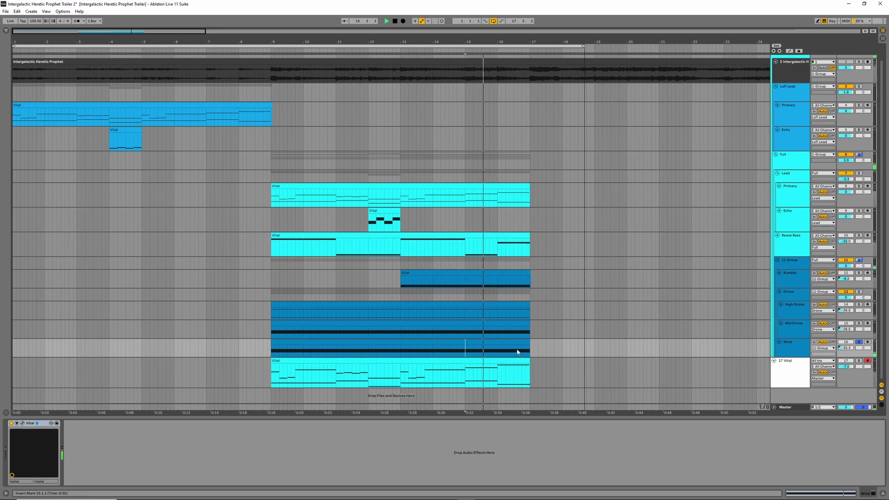
key("space")
left_click(272, 204)
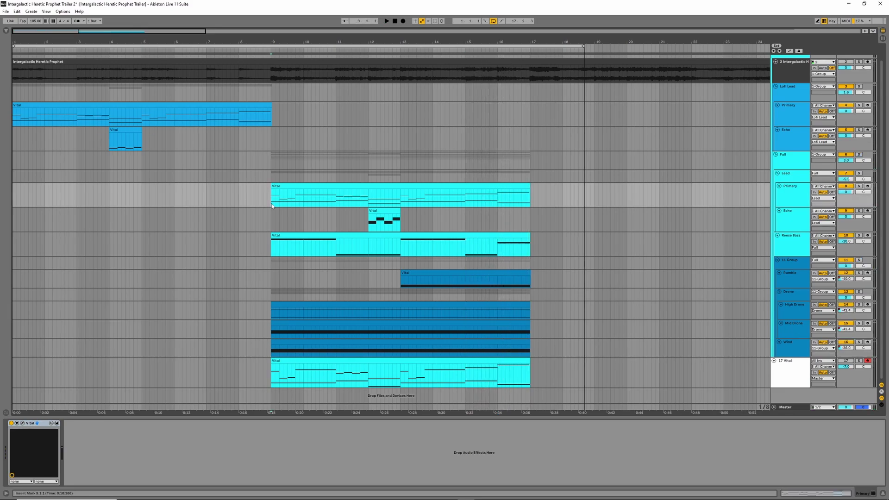